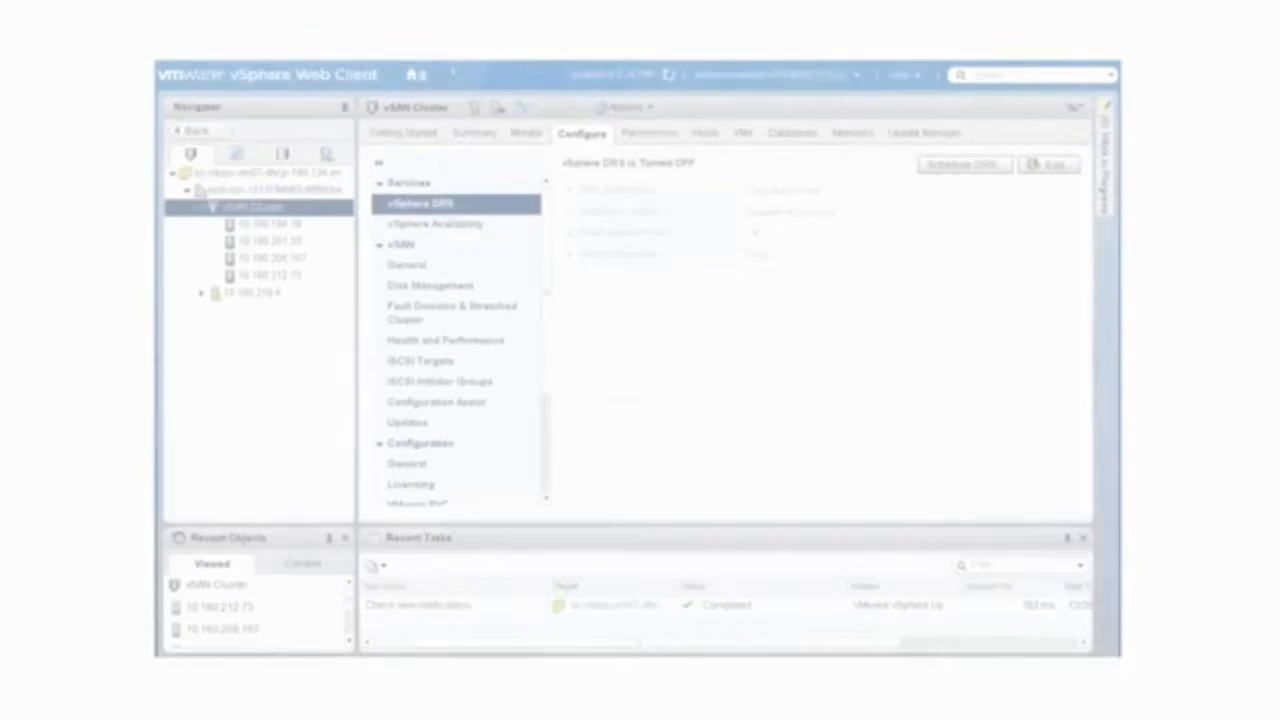
# Step: Start configuring vSAN on the vSAN Cluster, keeping the default capabilities, and proceed past network validation to disk claiming
pyautogui.click(420, 265)
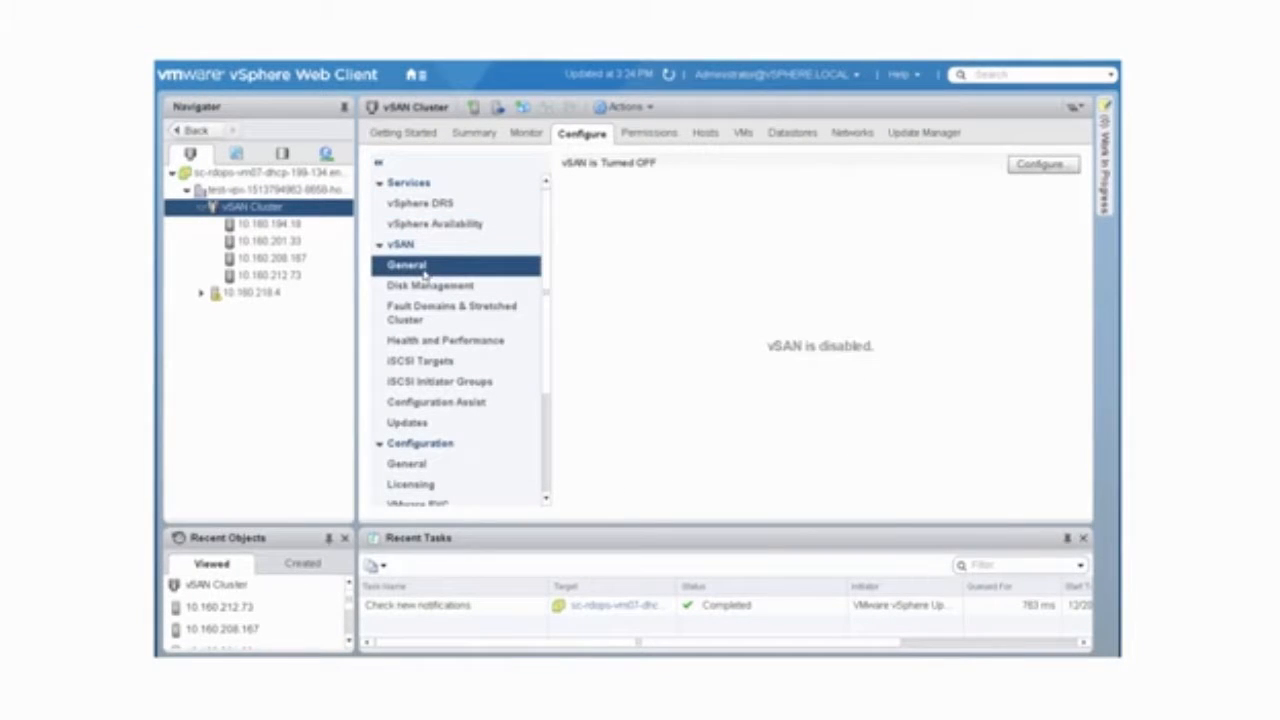
pyautogui.click(1045, 165)
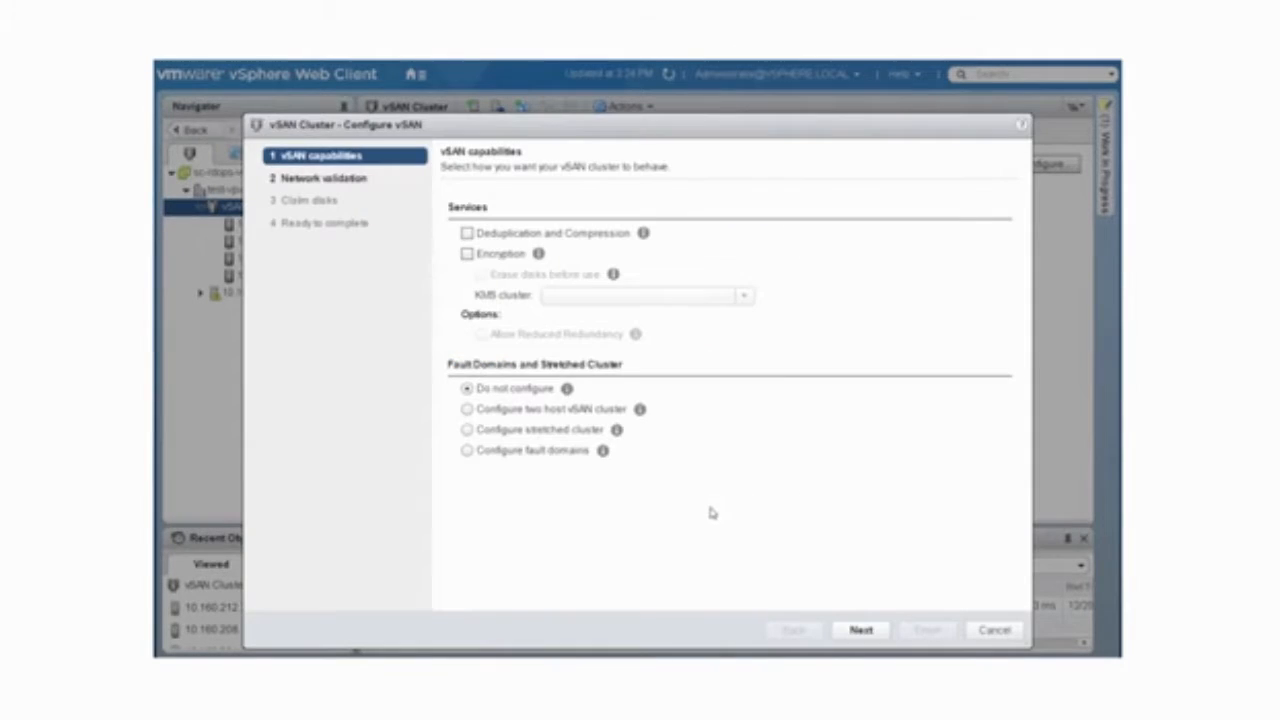
pyautogui.click(861, 630)
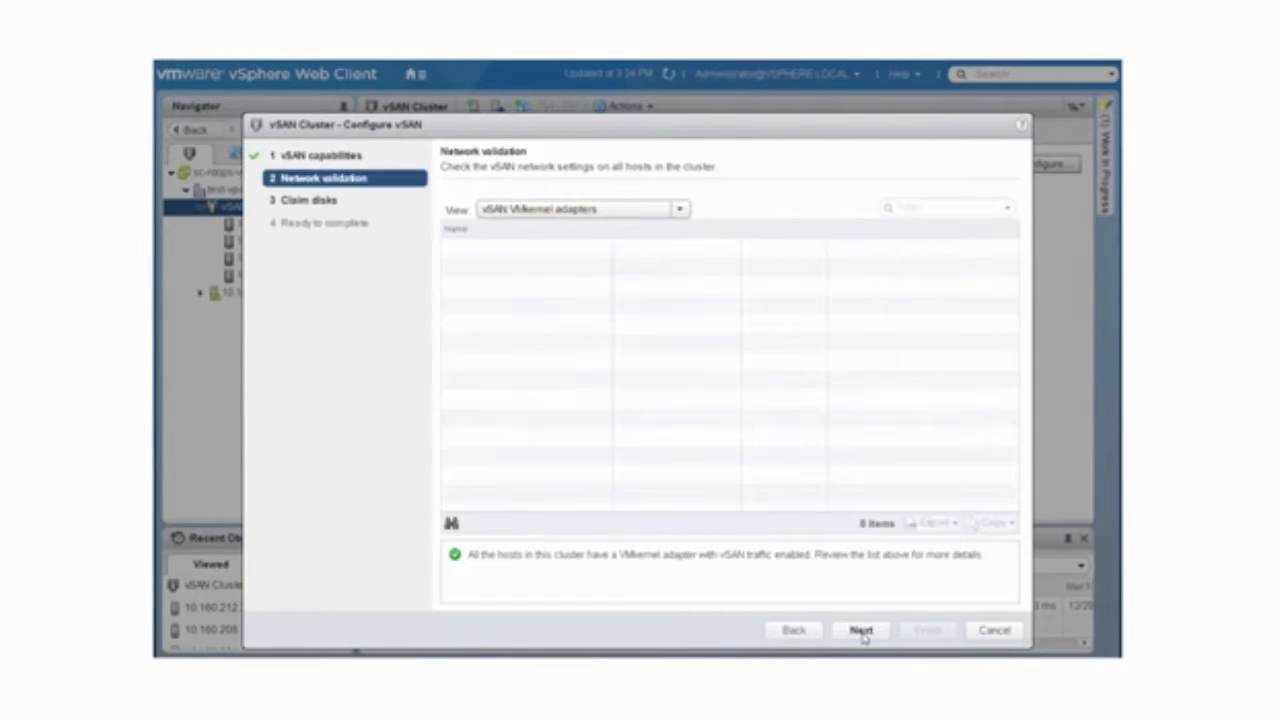
pyautogui.click(861, 630)
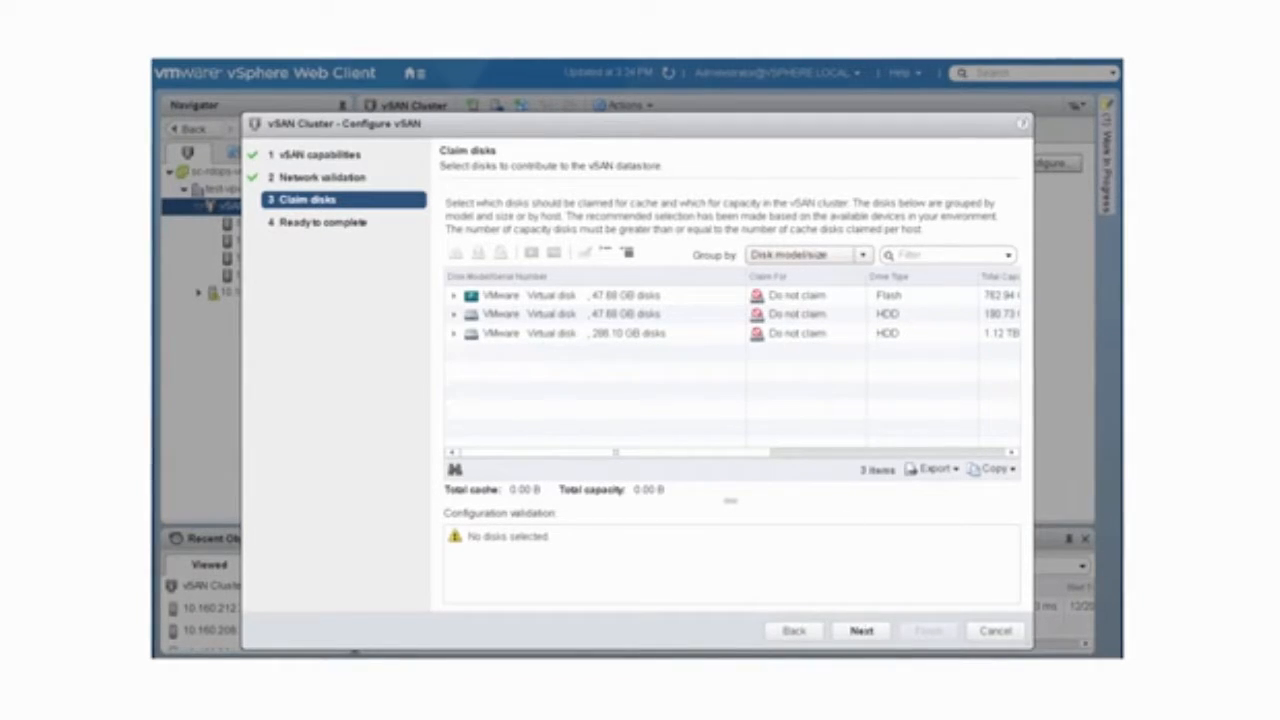
# Step: Group the disks available for claiming by host
pyautogui.click(864, 257)
pyautogui.click(852, 293)
pyautogui.click(853, 294)
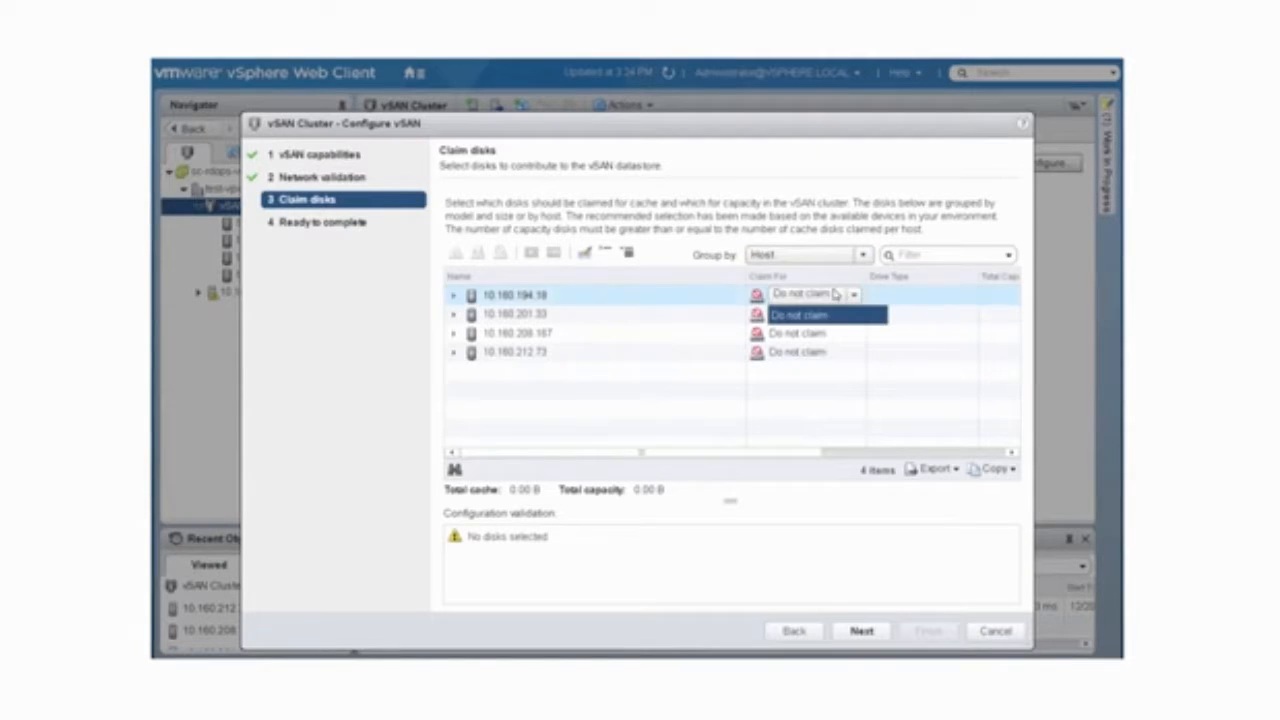
# Step: On host 10.160.194.18, claim flash disk mpx.vmhba1:C0:T2:L0 for the cache tier and the Serial Attached SCSI HDD for the capacity tier
pyautogui.click(453, 295)
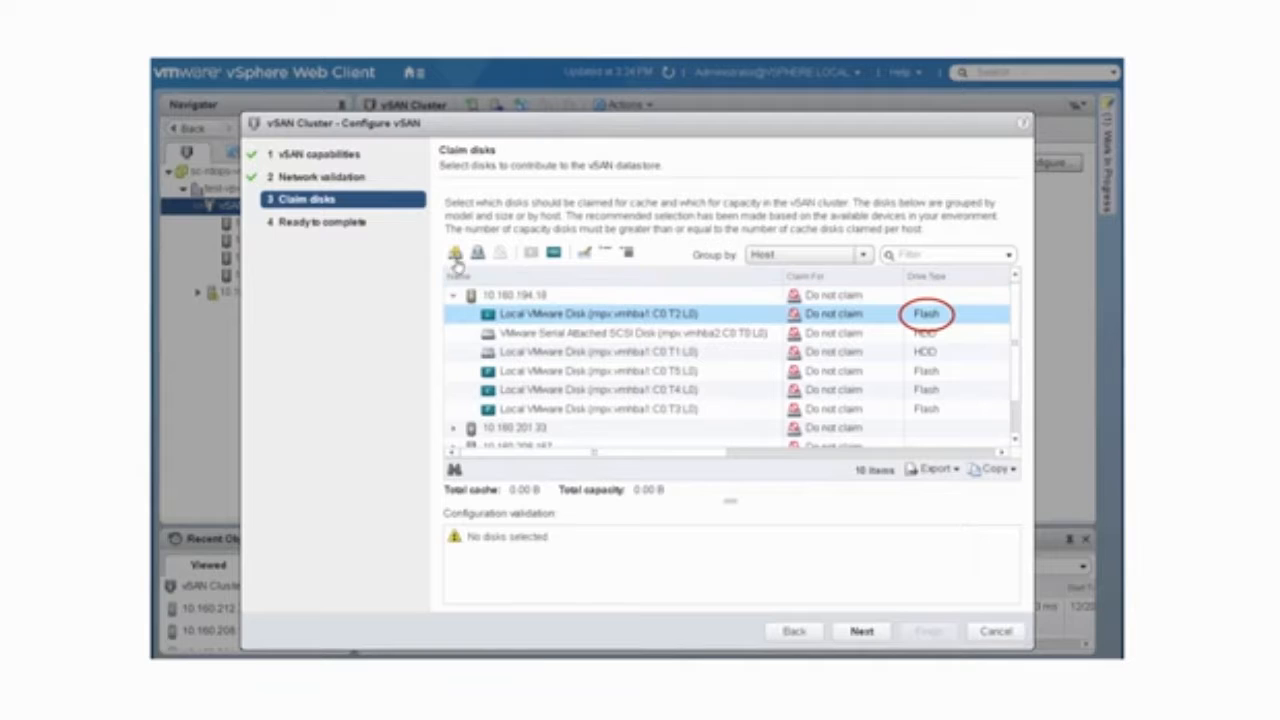
pyautogui.click(454, 257)
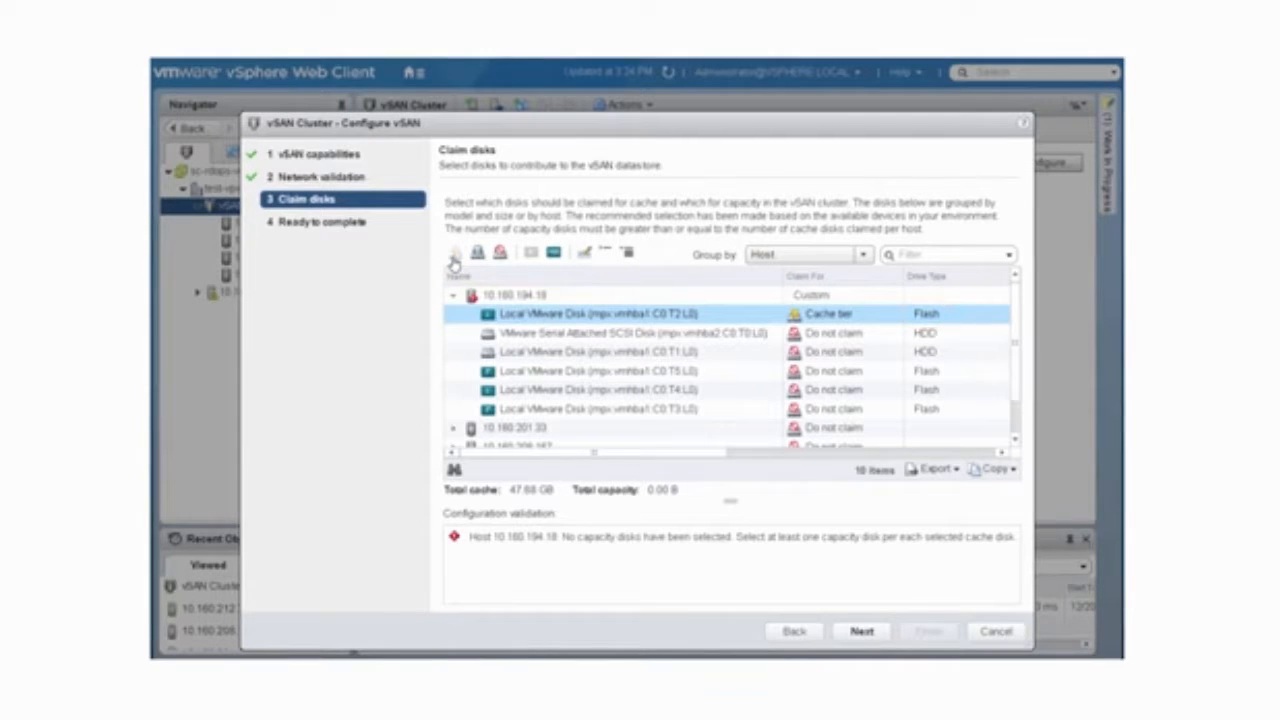
pyautogui.click(543, 335)
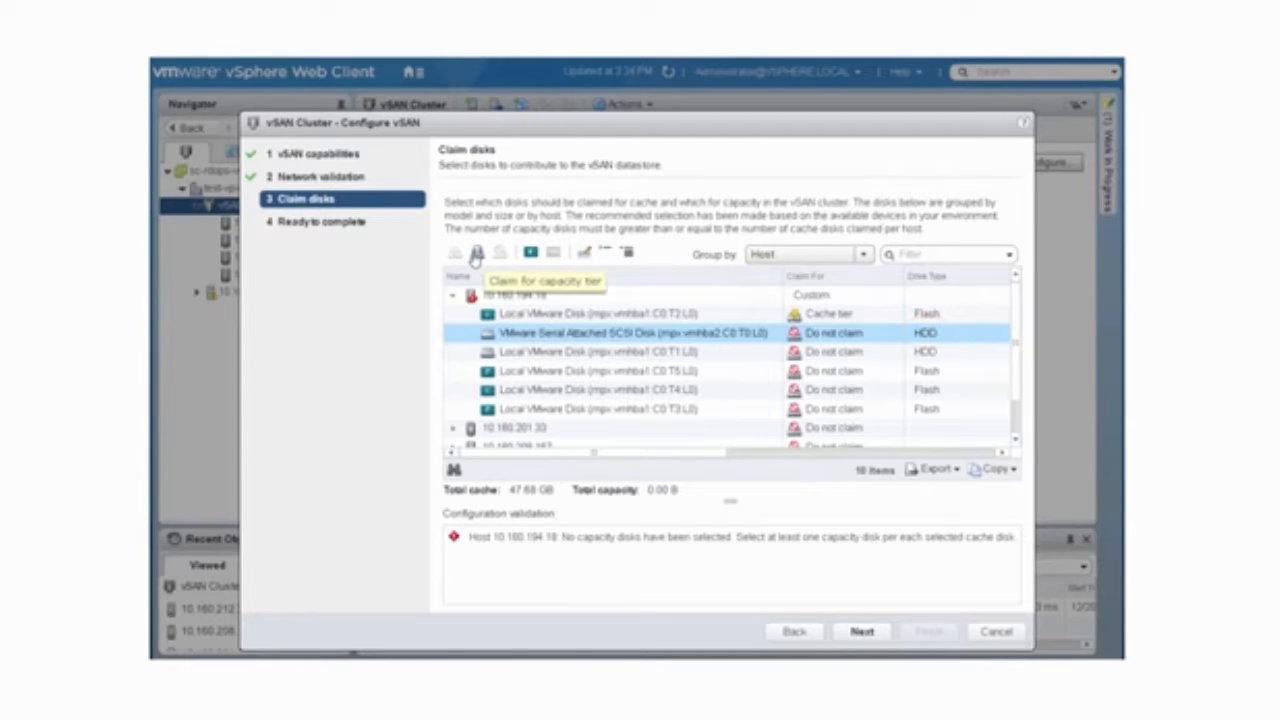
pyautogui.click(476, 256)
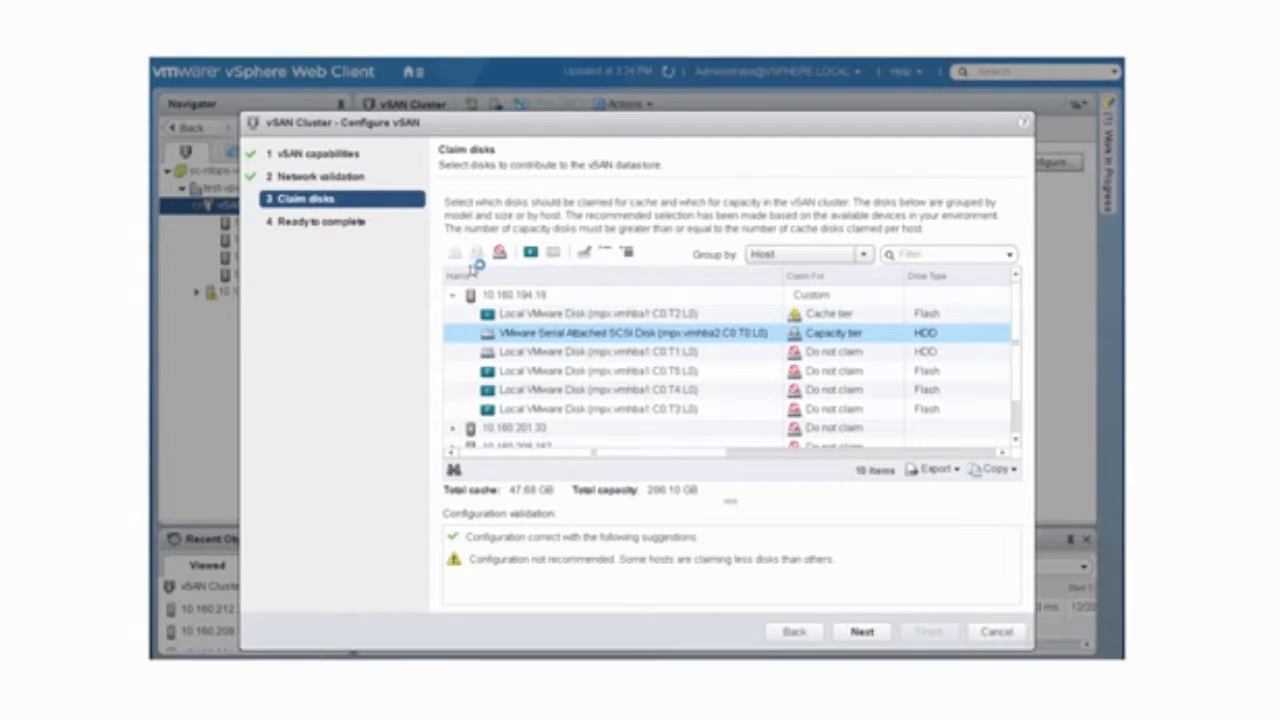
# Step: On host 10.160.201.33, claim flash disk mpx.vmhba1:C0:T2:L0 for the cache tier and the Serial Attached SCSI HDD for the capacity tier
pyautogui.click(456, 294)
pyautogui.click(452, 315)
pyautogui.click(535, 333)
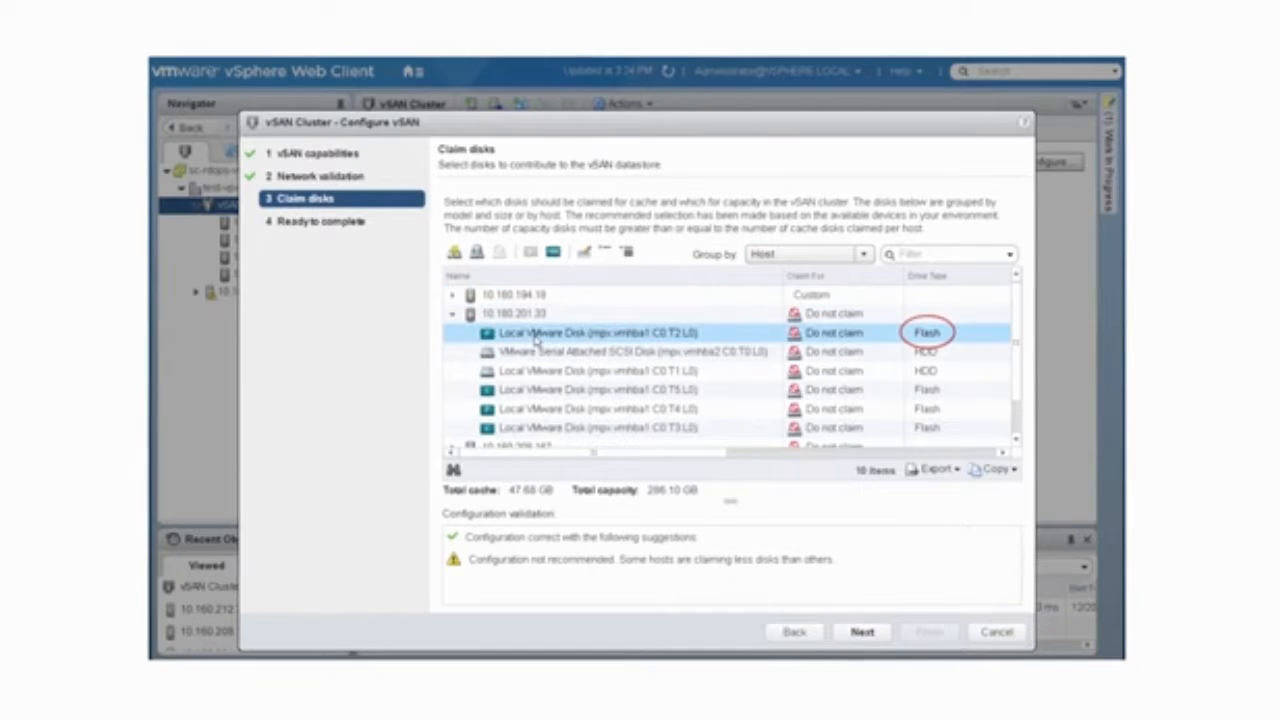
pyautogui.click(454, 253)
pyautogui.click(526, 352)
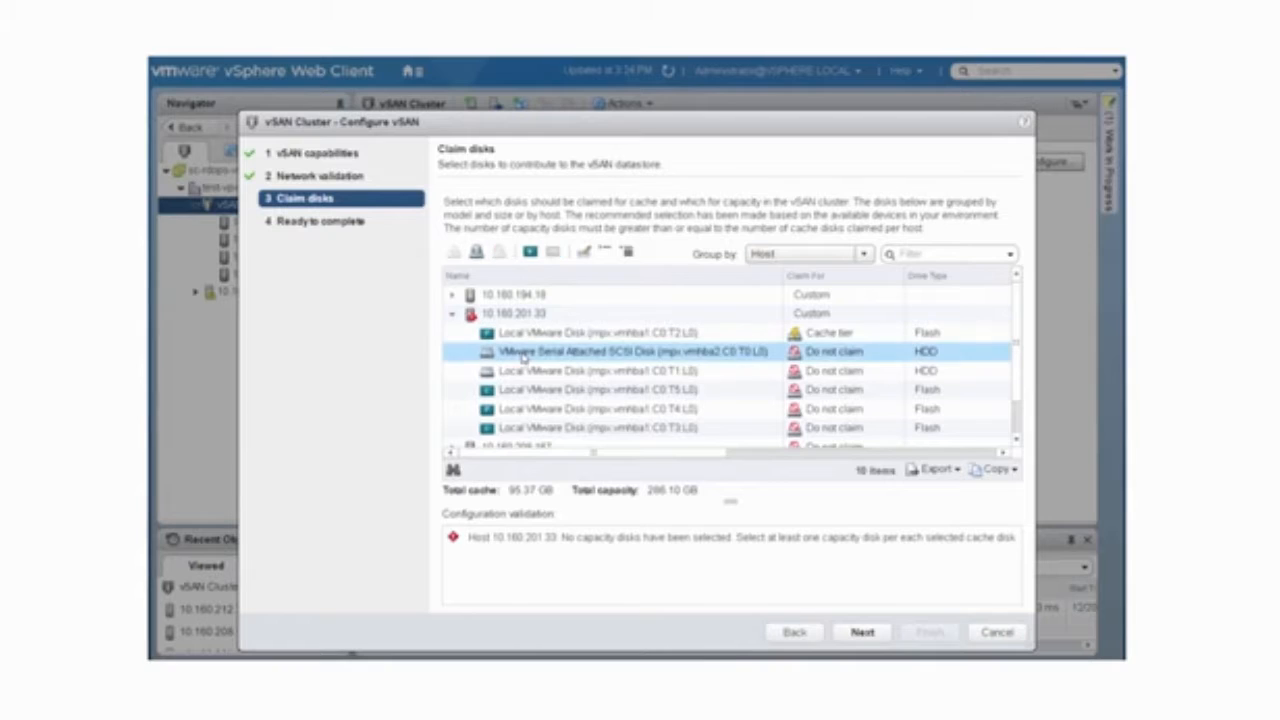
pyautogui.click(477, 252)
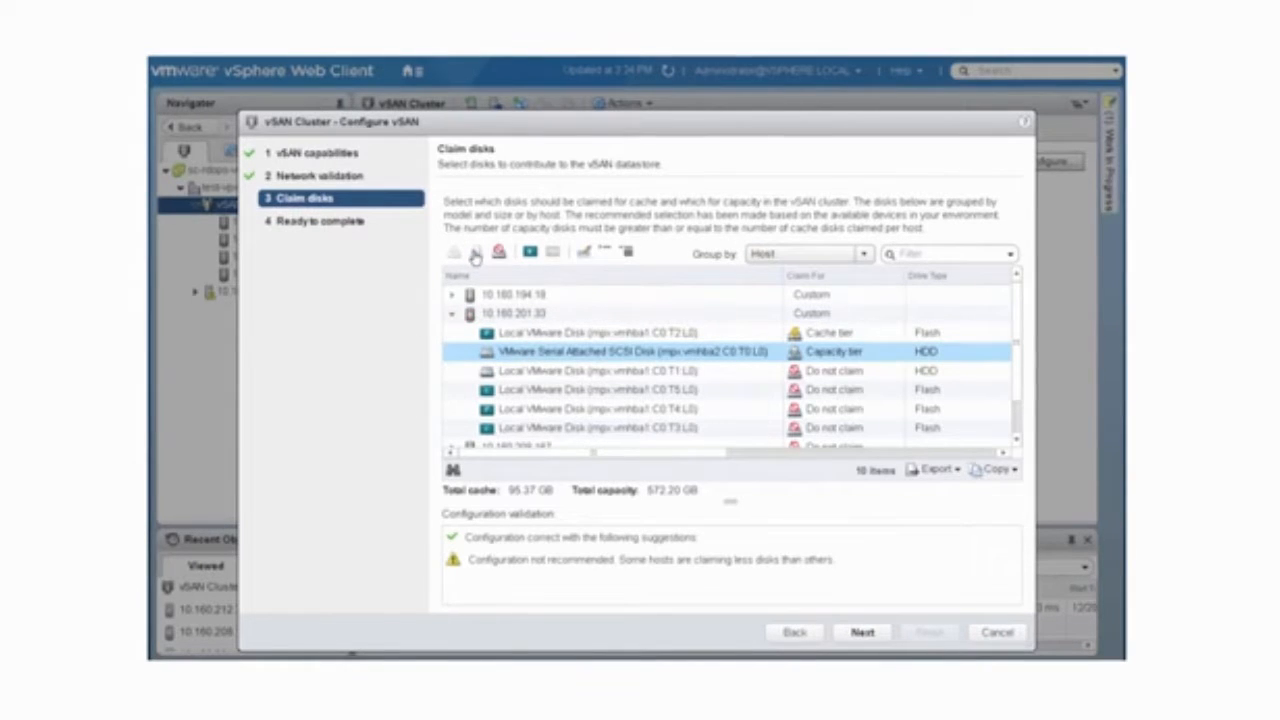
# Step: Collapse host 10.160.201.33 and complete the vSAN configuration with the claimed disks
pyautogui.click(453, 314)
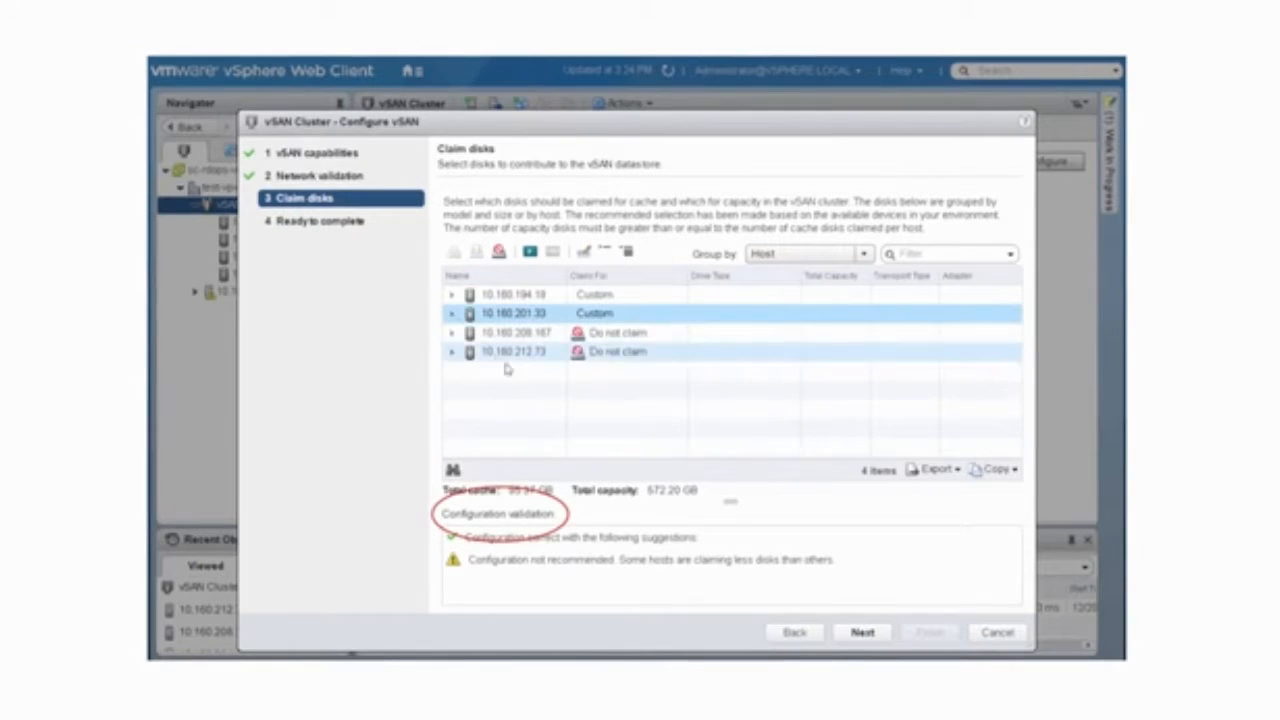
pyautogui.click(862, 632)
pyautogui.click(930, 632)
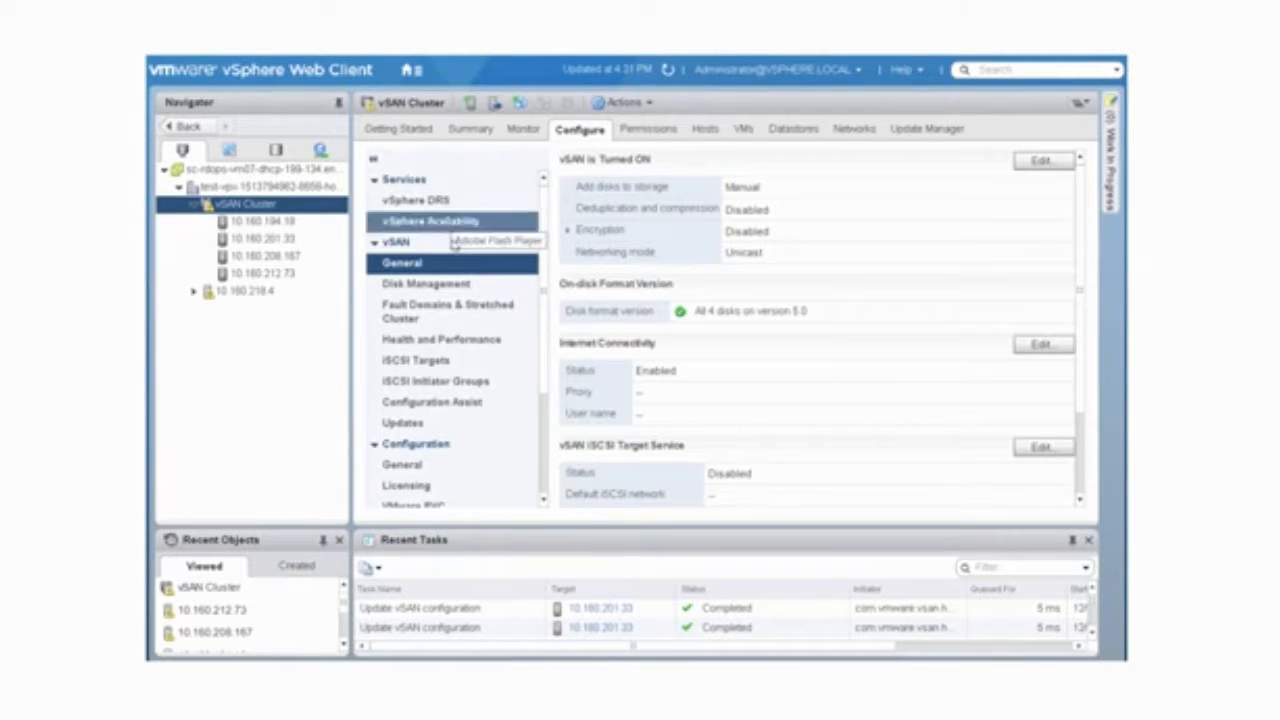
# Step: Open disk claiming from the cluster's vSAN disk management and group the disks by host
pyautogui.click(455, 285)
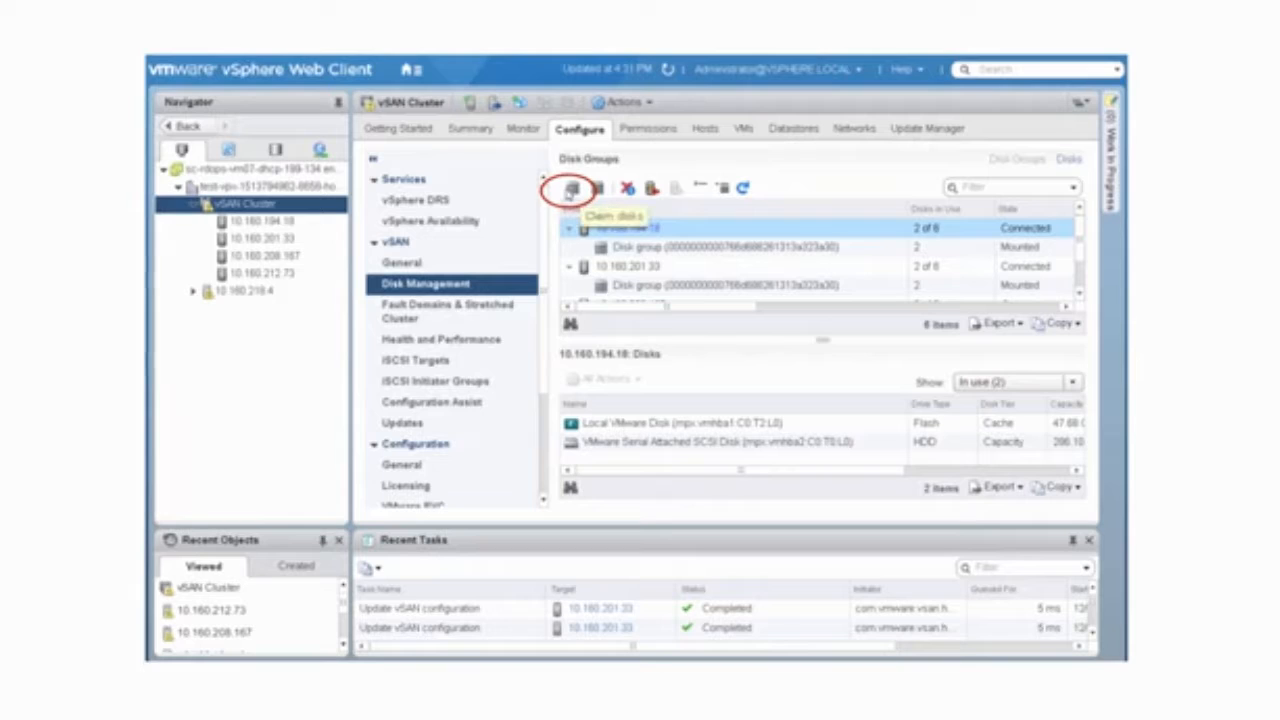
pyautogui.click(570, 190)
pyautogui.click(866, 178)
pyautogui.click(834, 211)
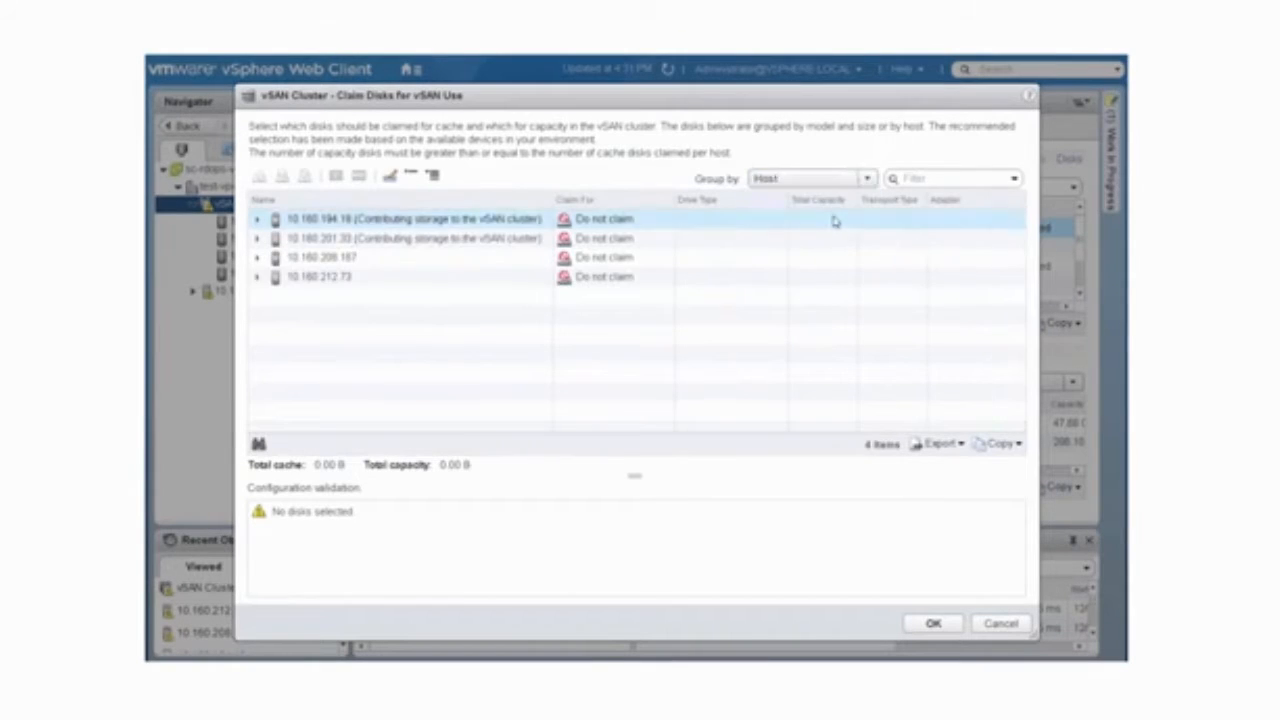
# Step: On host 10.160.208.167, claim flash disk mpx.vmhba1:C0:T2:L0 for cache and the Serial Attached SCSI HDD for capacity
pyautogui.click(257, 257)
pyautogui.click(340, 277)
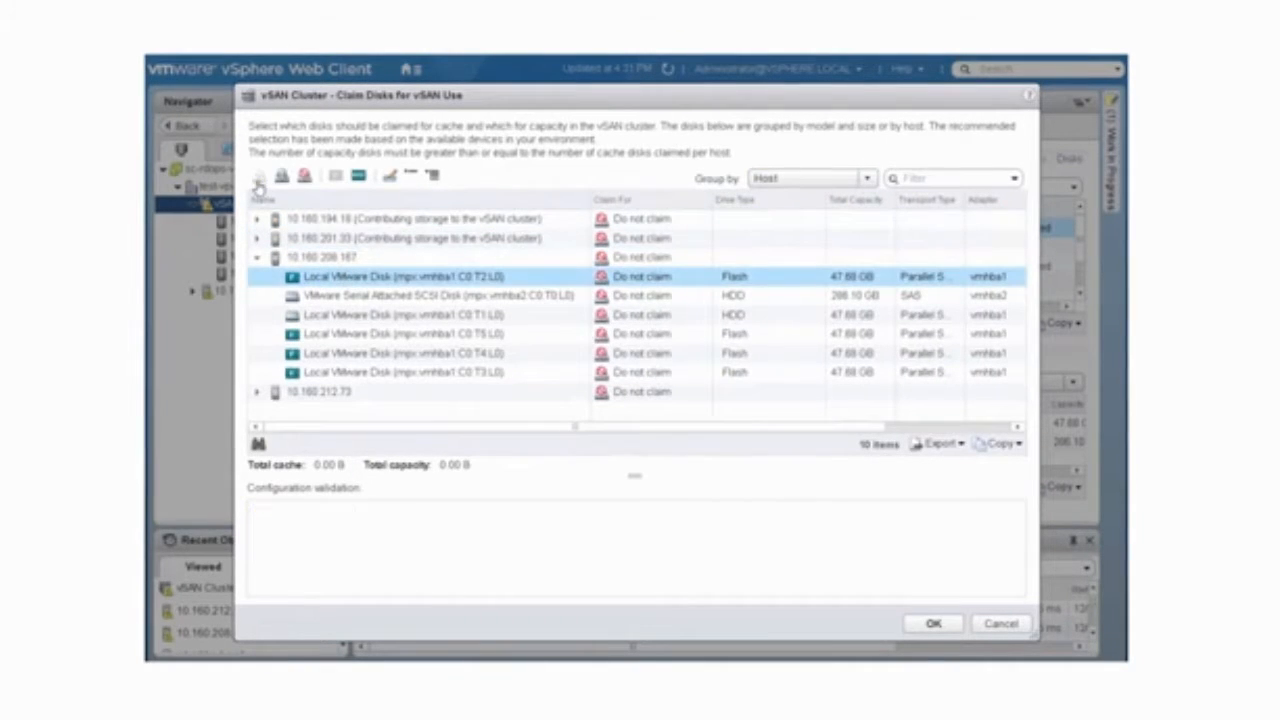
pyautogui.click(340, 297)
pyautogui.click(282, 176)
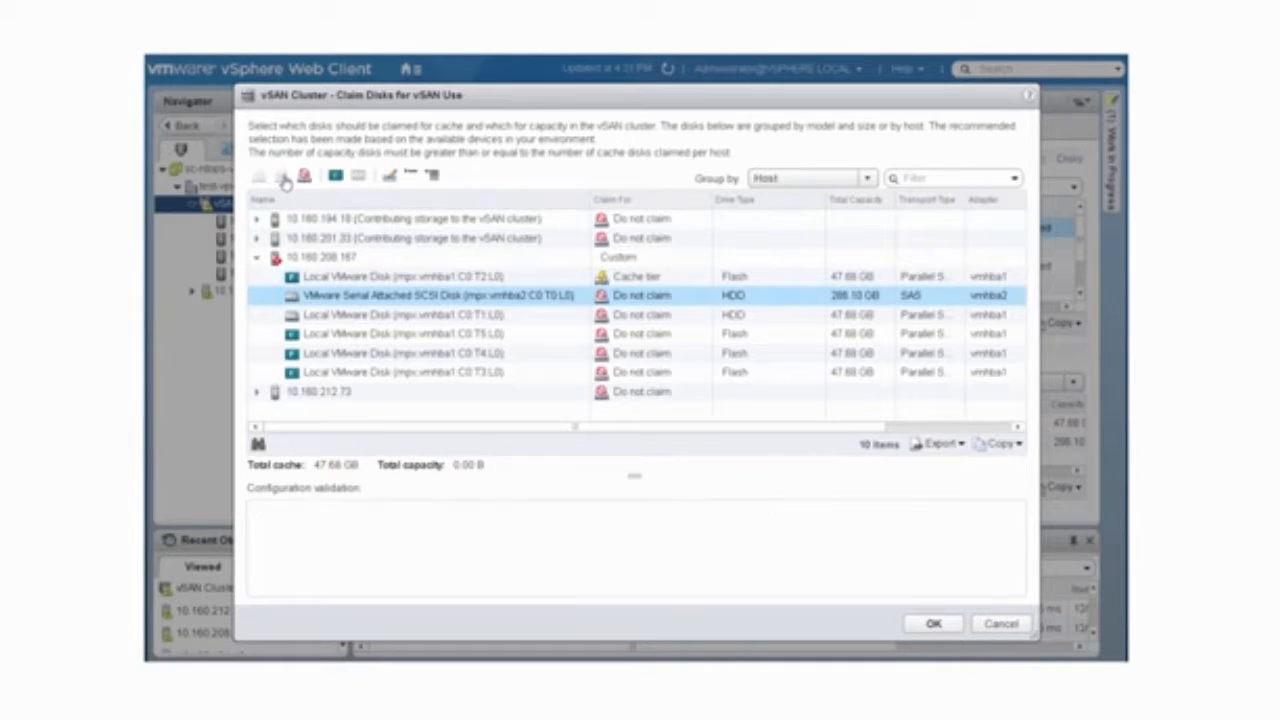
# Step: On host 10.160.212.73, claim flash disk mpx.vmhba1:C0:T2:L0 for cache and the Serial Attached SCSI HDD for capacity, and apply the disk claims
pyautogui.click(257, 257)
pyautogui.click(257, 277)
pyautogui.click(340, 296)
pyautogui.click(258, 176)
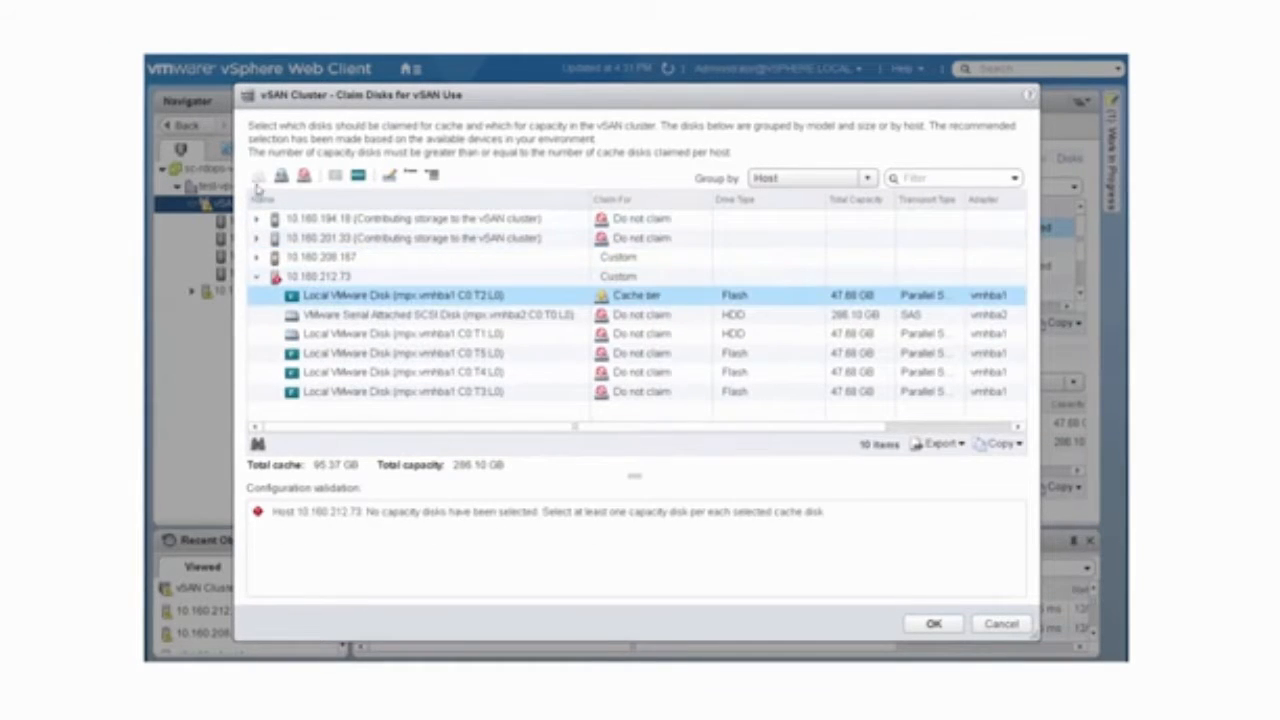
pyautogui.click(340, 315)
pyautogui.click(282, 176)
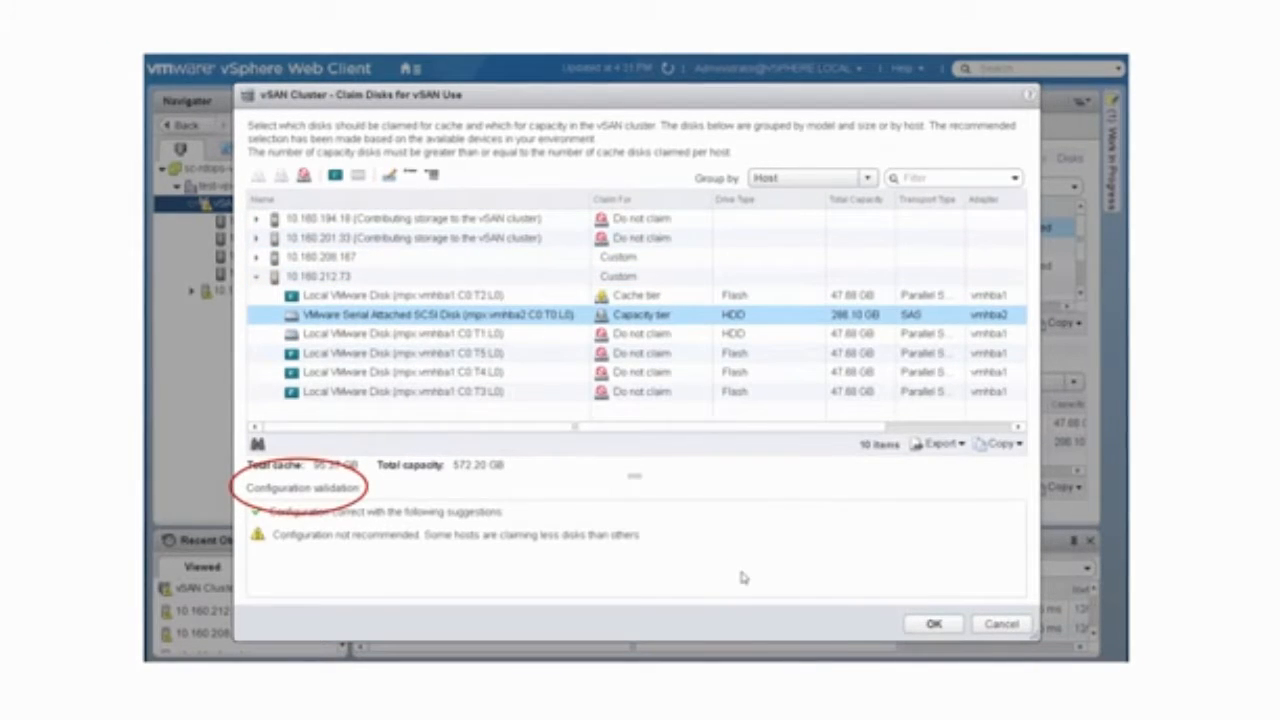
pyautogui.click(930, 623)
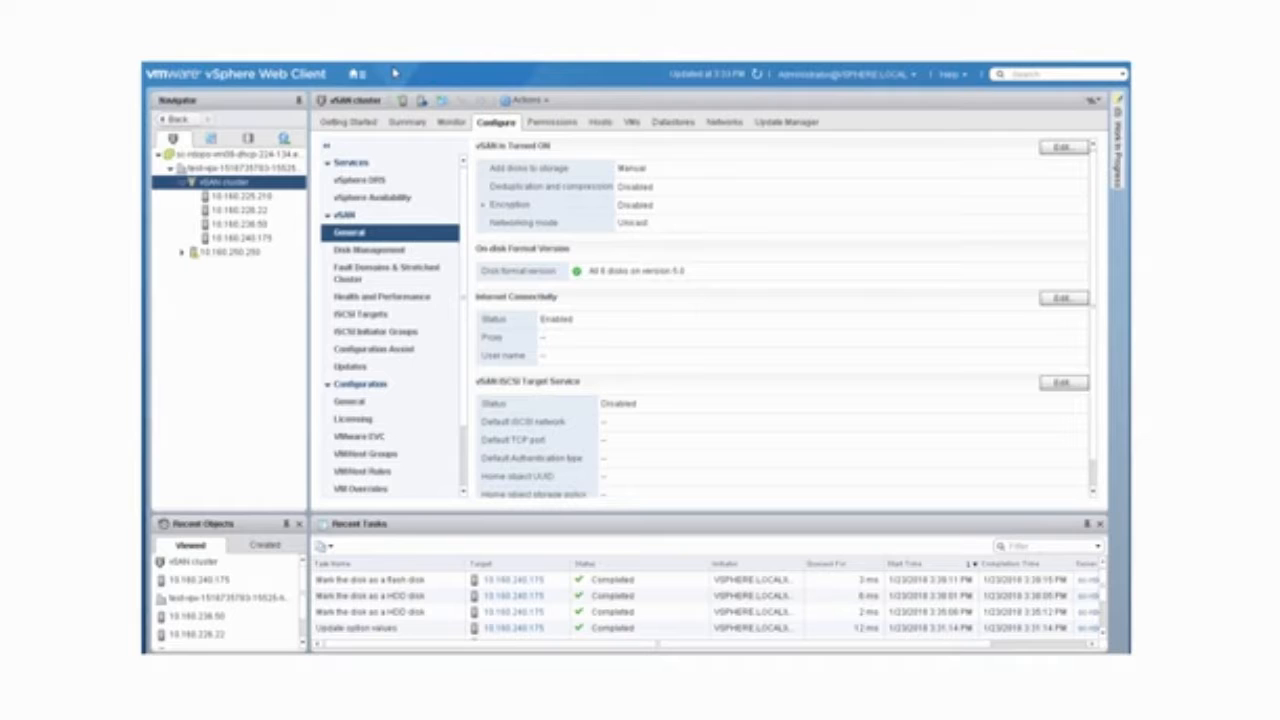
# Step: In vSAN disk management, show the disks that are not in use on host 10.160.240.175
pyautogui.click(400, 250)
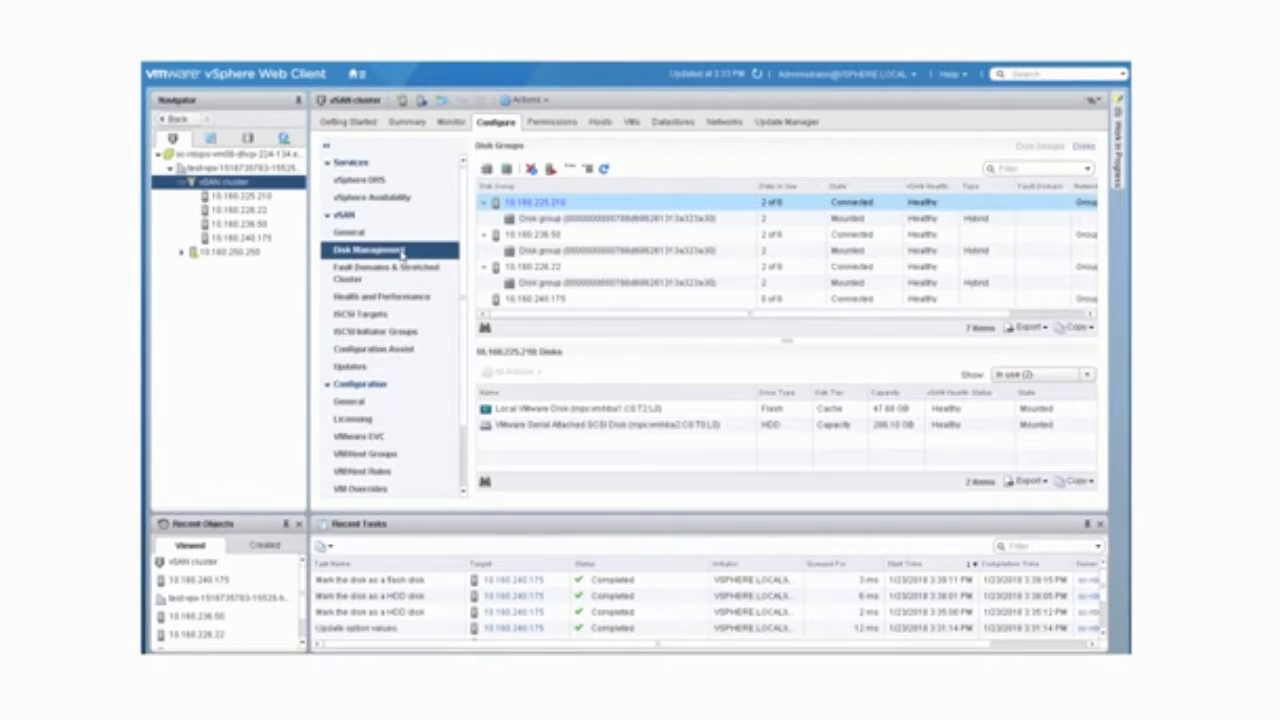
pyautogui.click(548, 299)
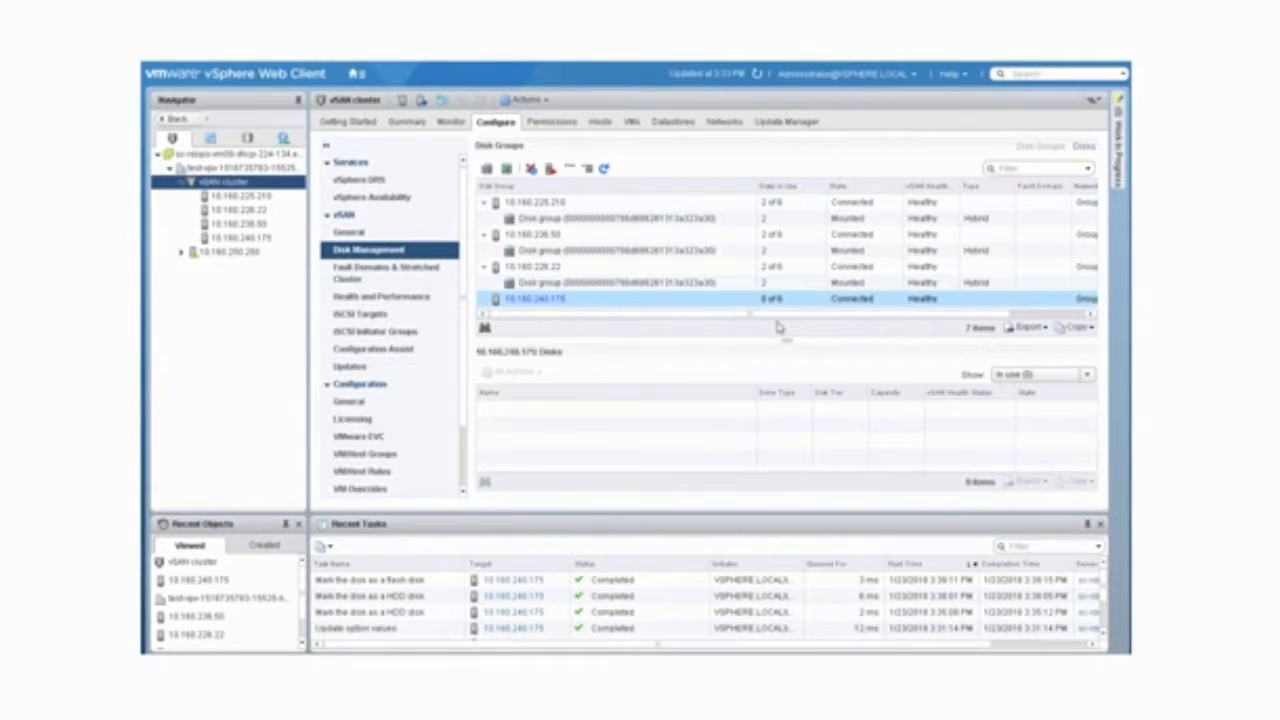
pyautogui.click(1080, 375)
pyautogui.click(1014, 404)
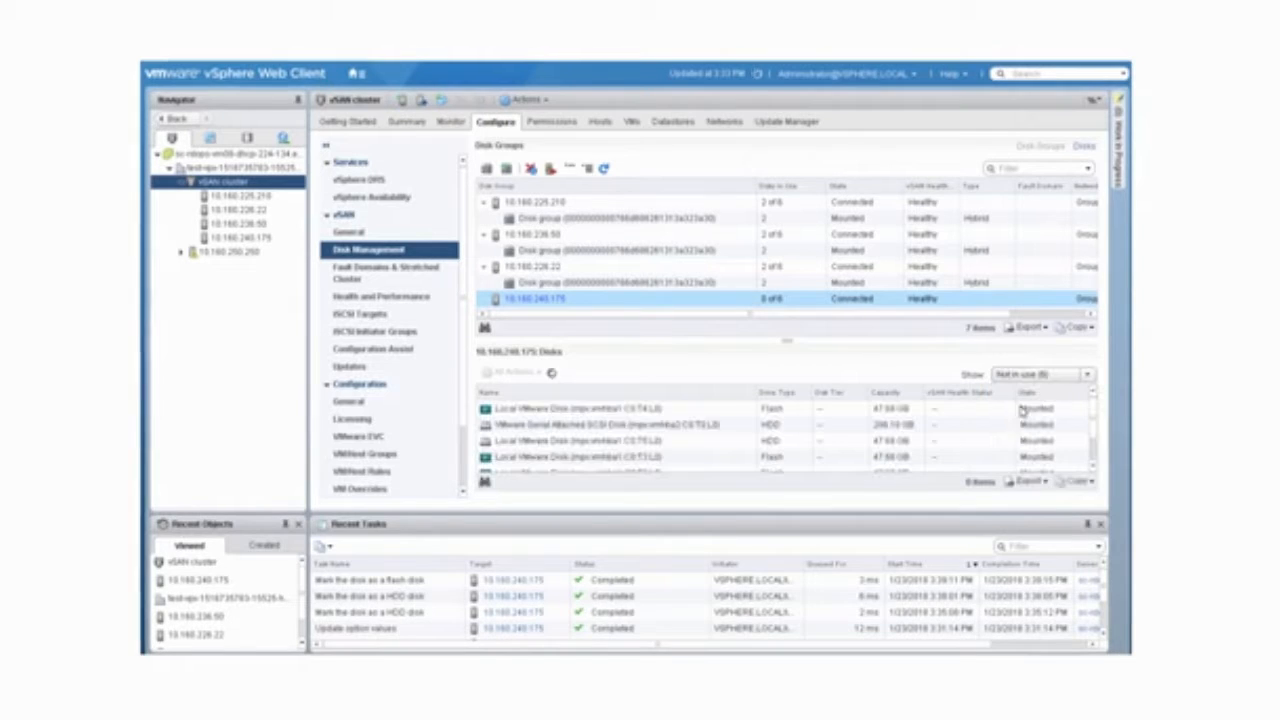
# Step: Mark the unused flash disk mpx.vmhba1:C0:T3:L0 on host 10.160.240.175 as an HDD disk
pyautogui.click(617, 458)
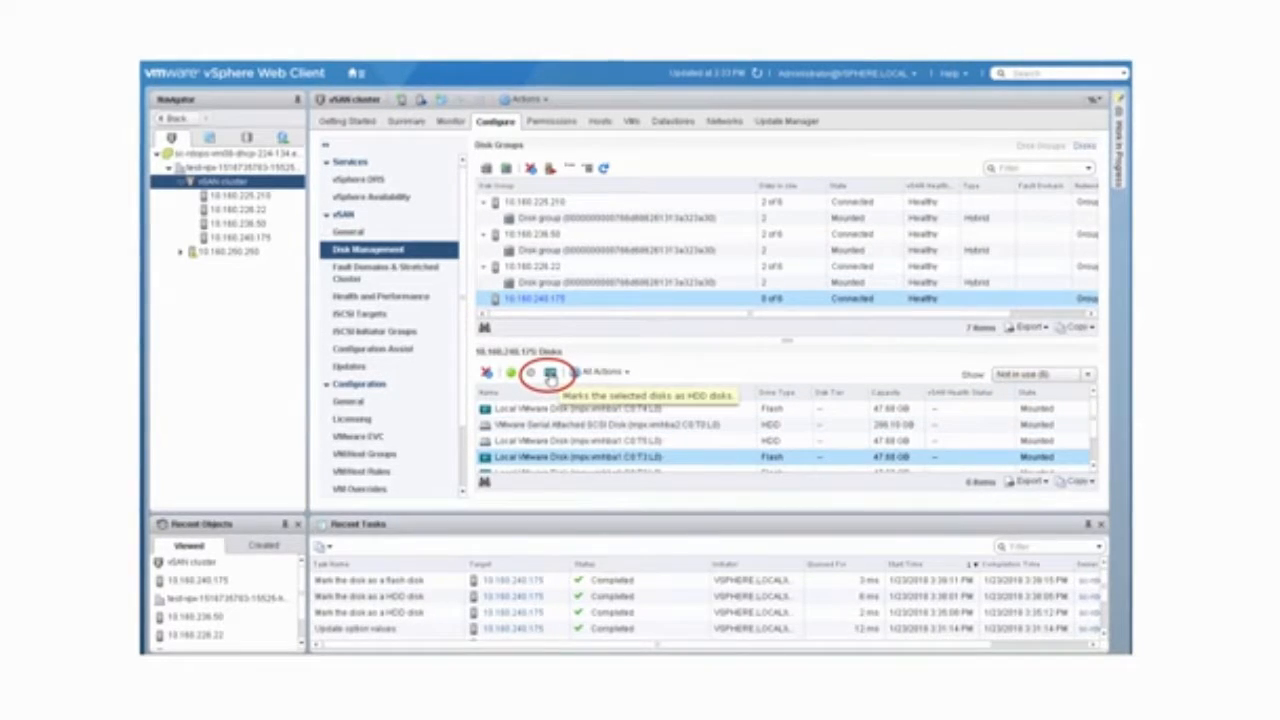
pyautogui.click(550, 373)
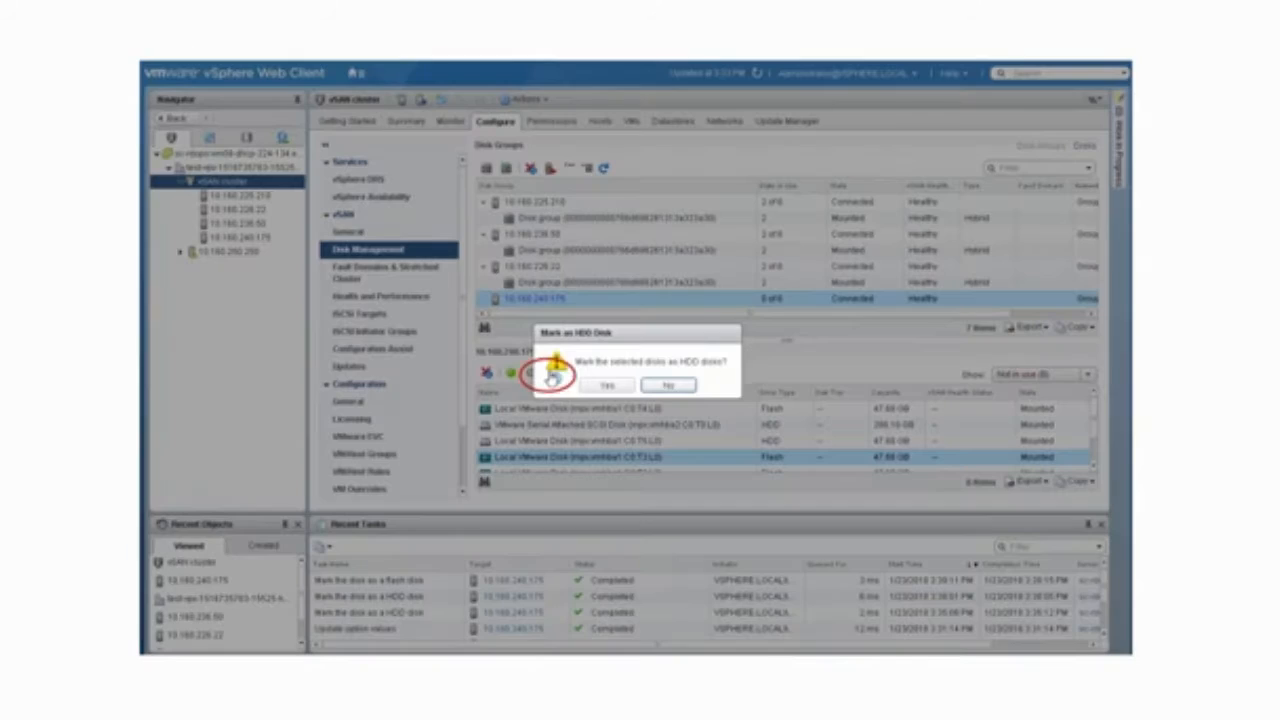
pyautogui.click(604, 386)
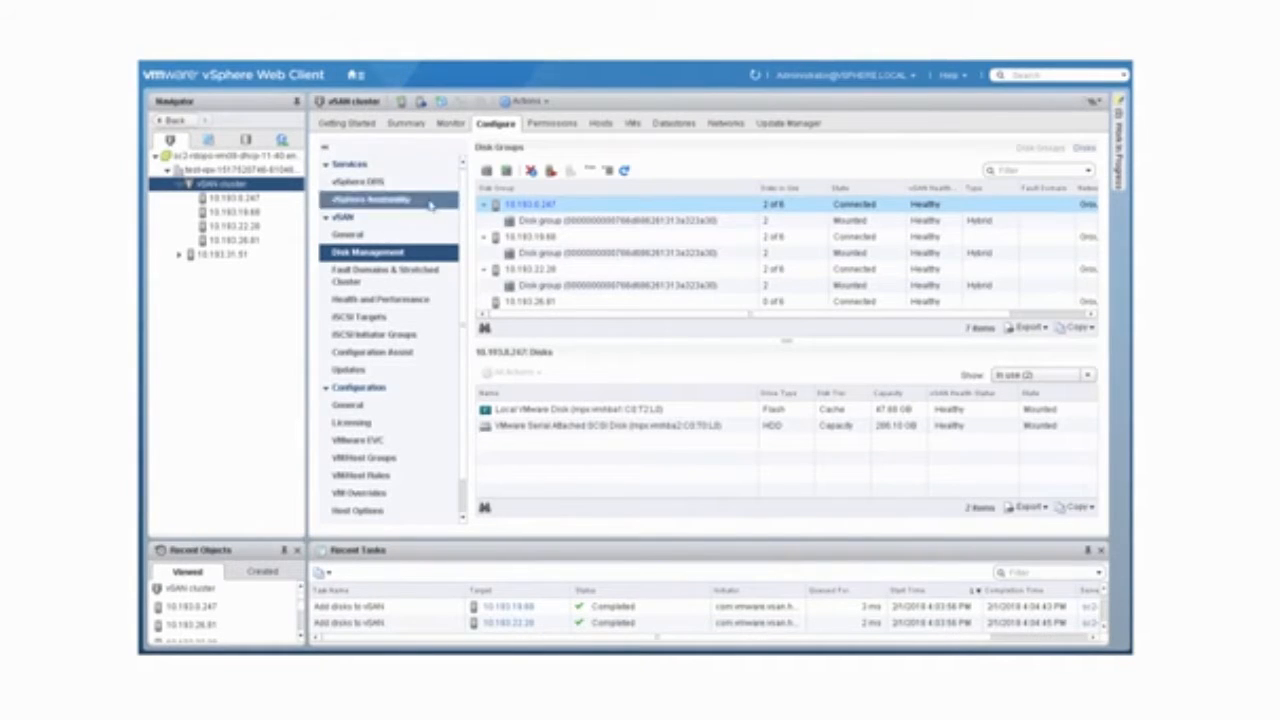
# Step: Create a disk group on host 10.193.26.81 with flash disk mpx.vmhba1:C0:T2:L0 as cache and the Serial Attached SCSI HDD as capacity
pyautogui.click(549, 304)
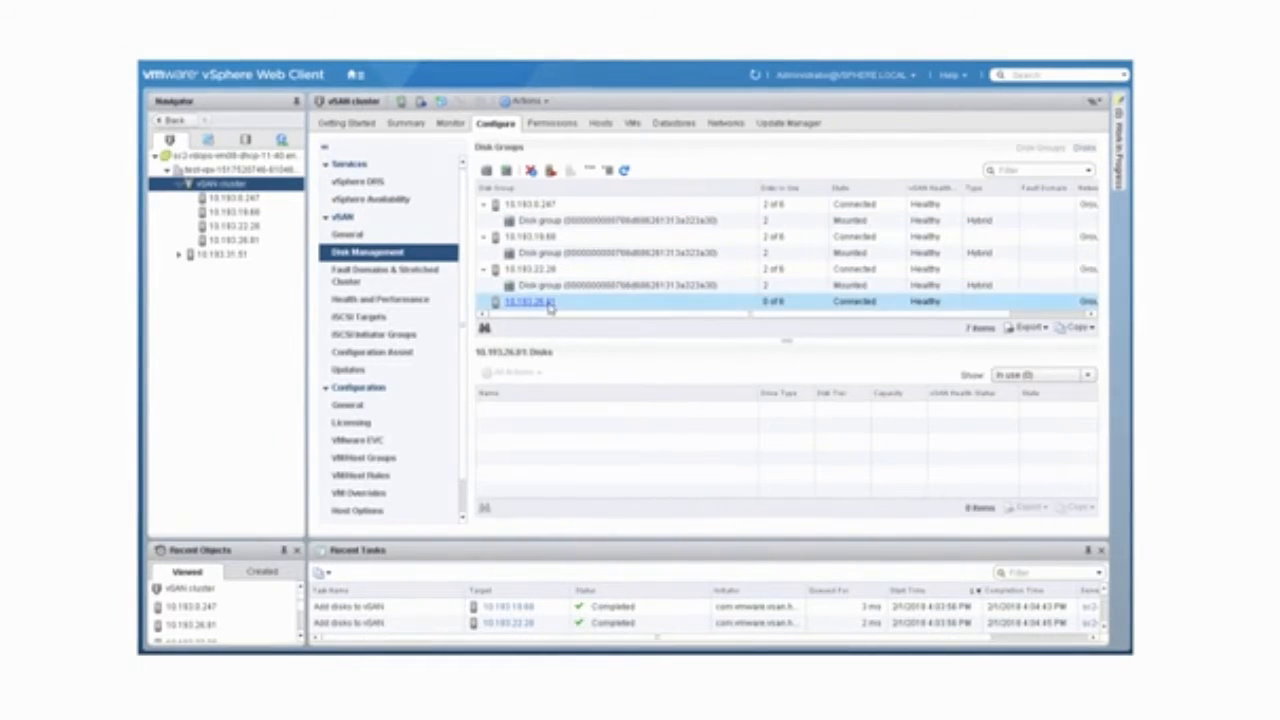
pyautogui.click(506, 173)
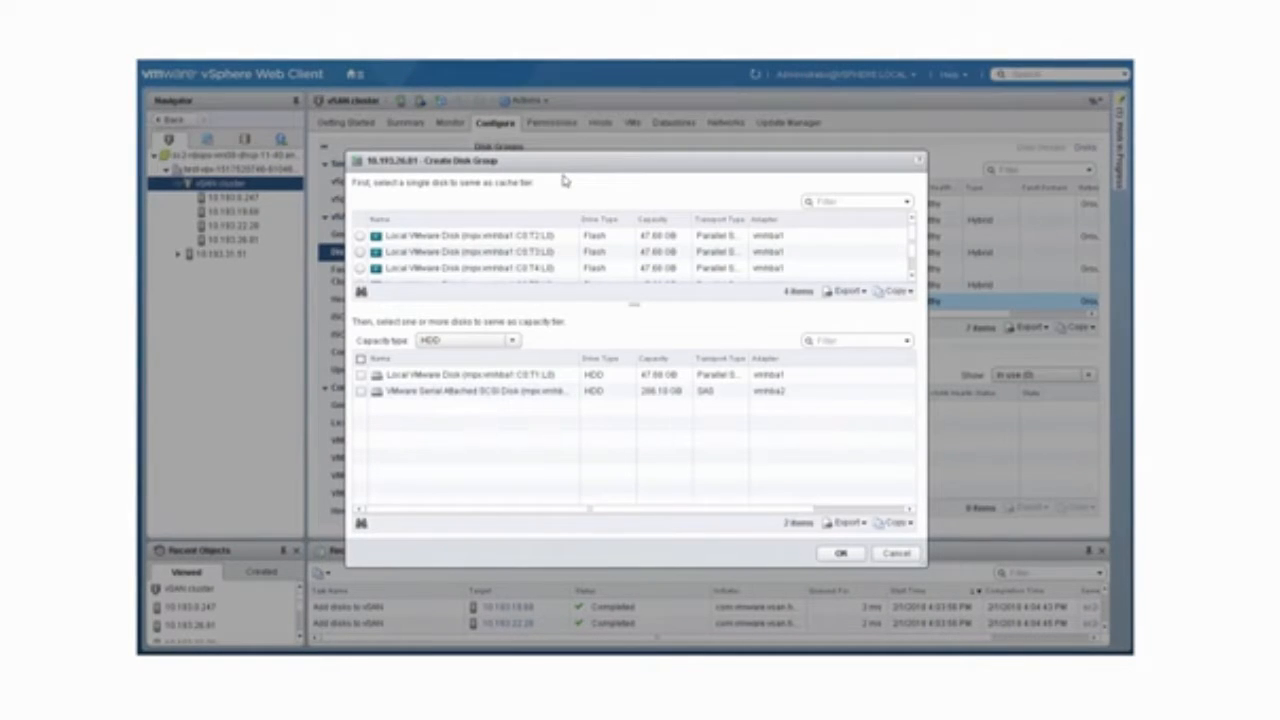
pyautogui.click(361, 236)
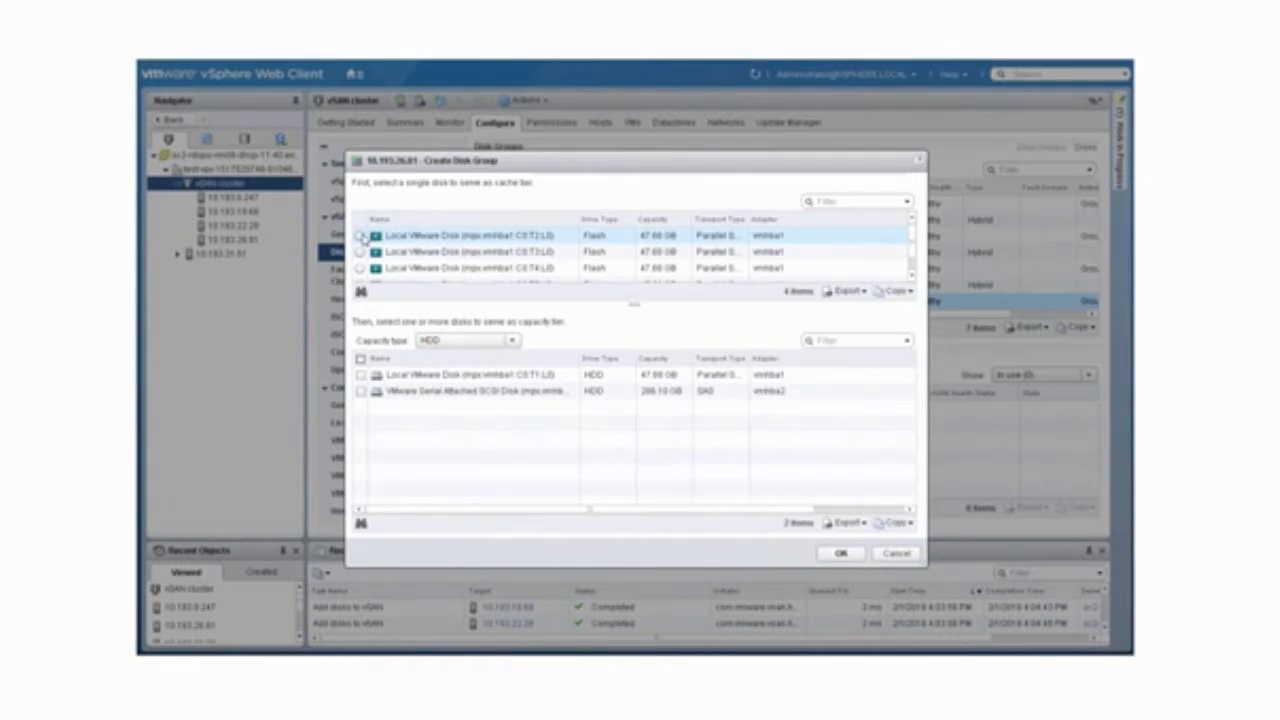
pyautogui.click(361, 236)
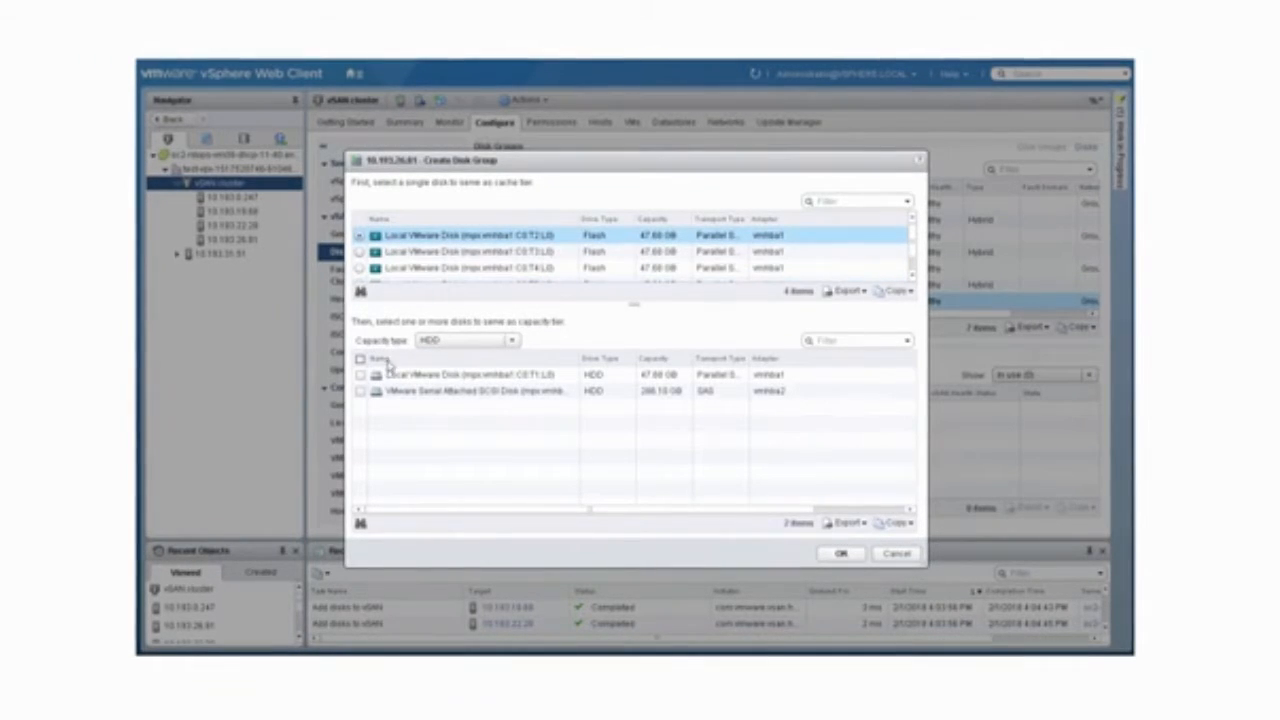
pyautogui.click(362, 391)
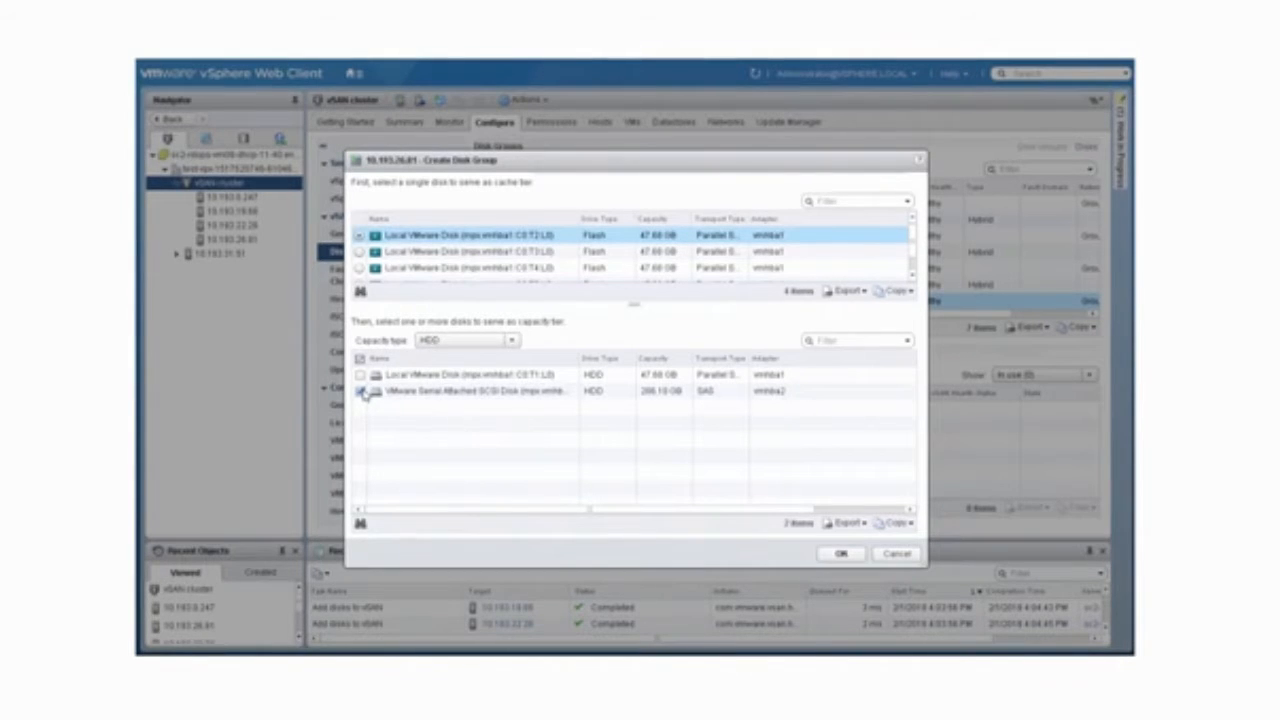
pyautogui.click(842, 555)
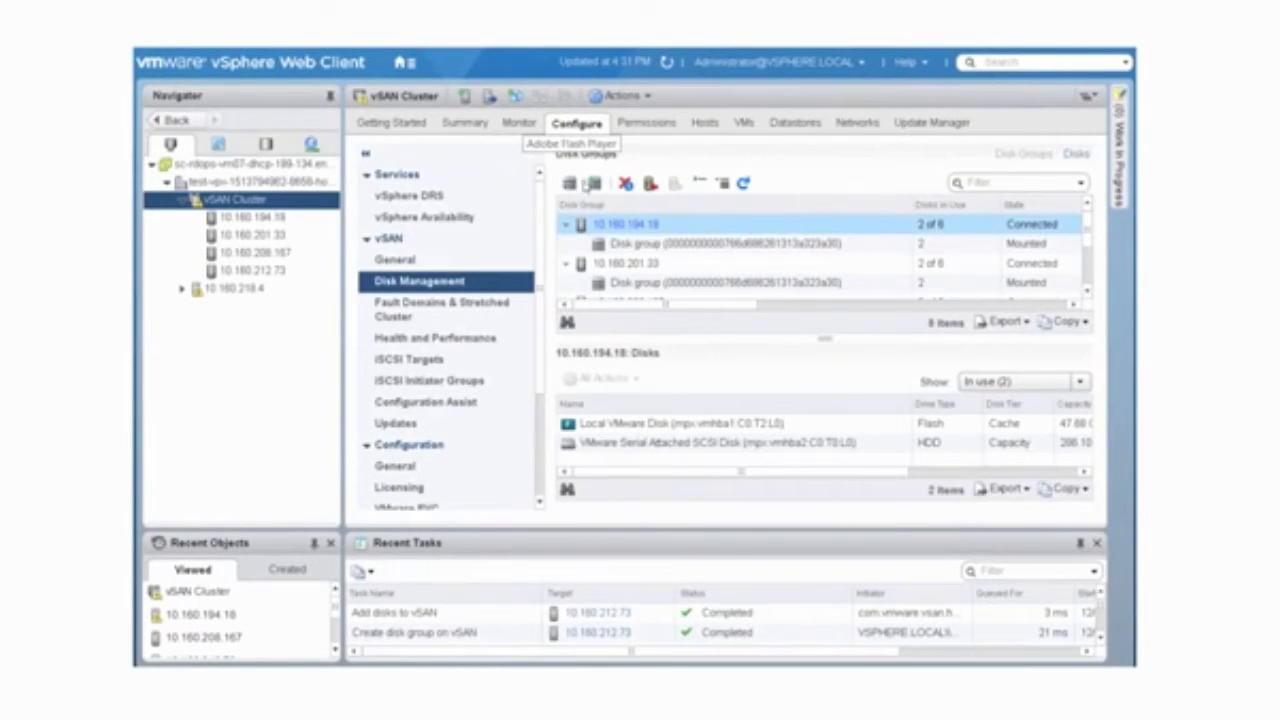
# Step: Add the local HDD mpx.vmhba1:C0:T1:L0 as a capacity disk to the disk group on host 10.160.194.18
pyautogui.click(631, 245)
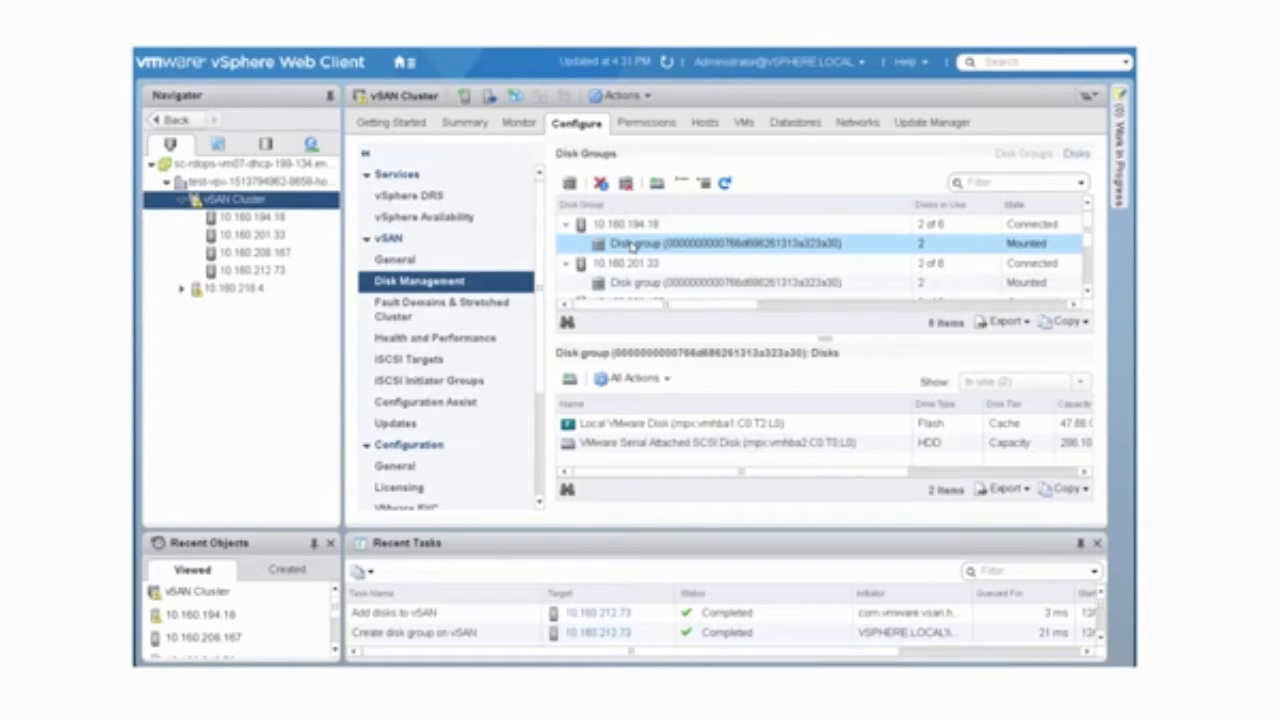
pyautogui.click(570, 382)
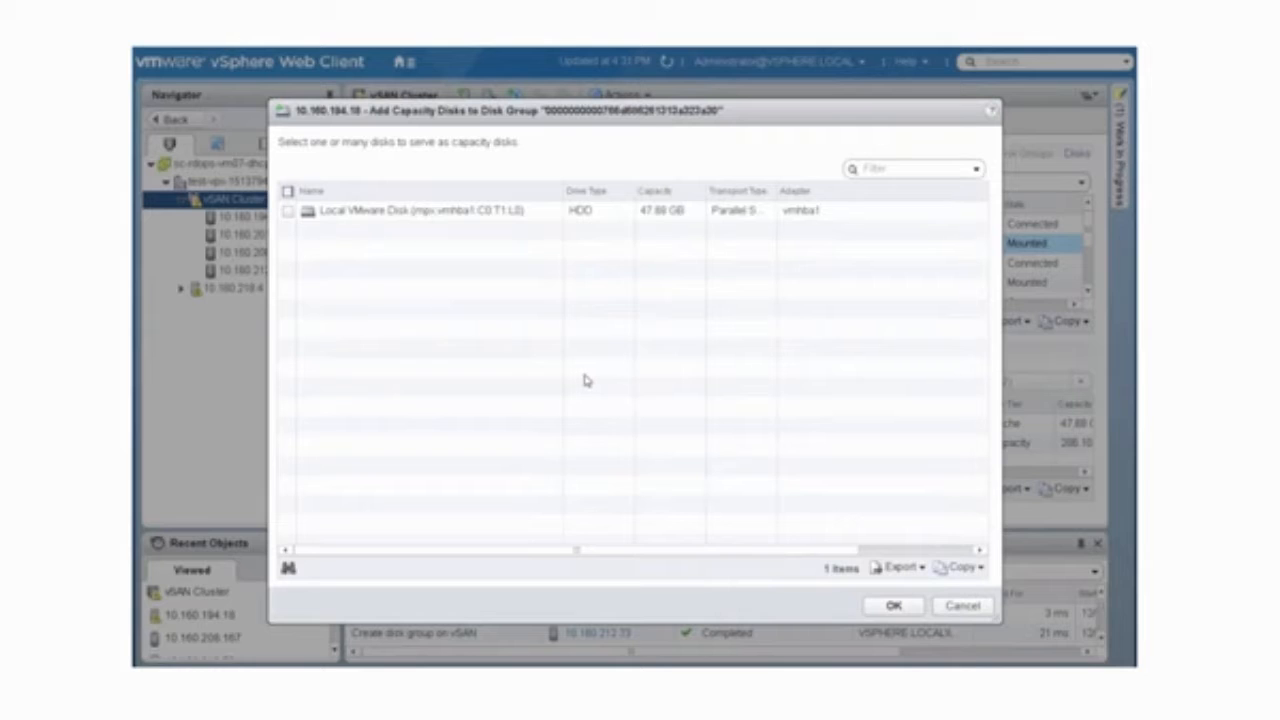
pyautogui.click(290, 211)
pyautogui.click(893, 606)
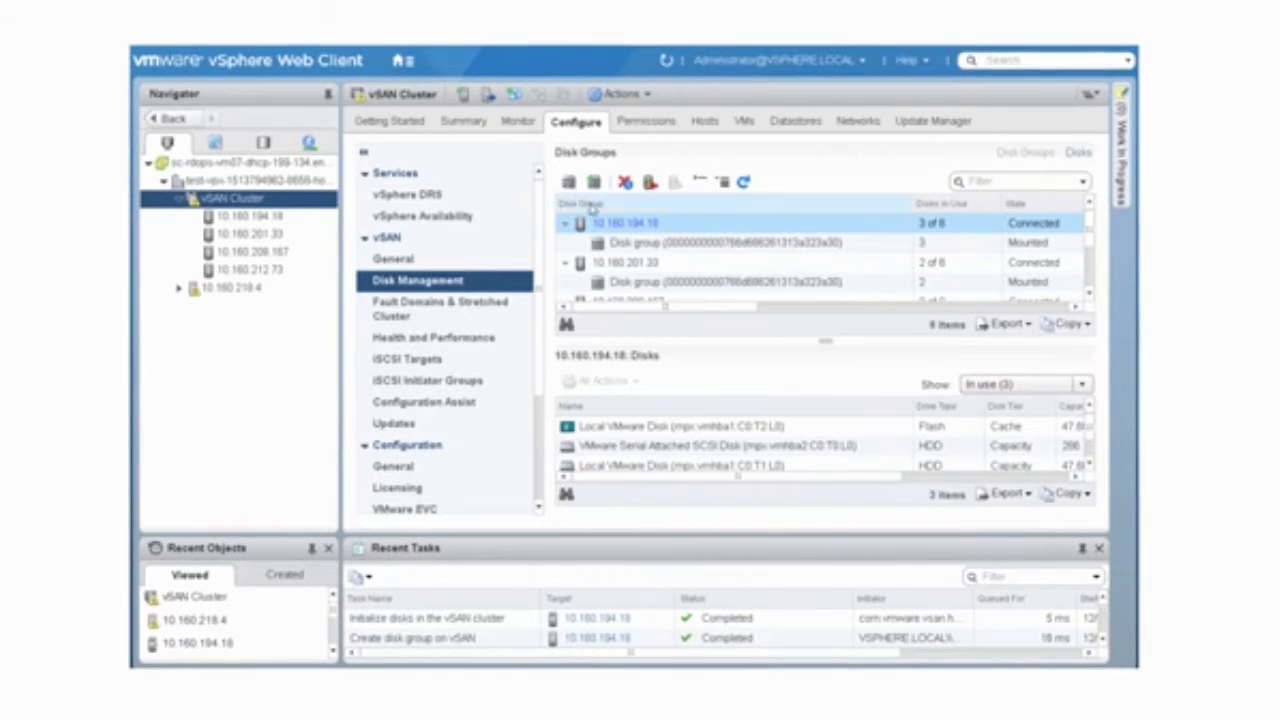
# Step: Remove capacity disk mpx.vmhba1:C0:T1:L0 from the disk group on host 10.160.194.18, evacuating all data to other hosts
pyautogui.click(657, 243)
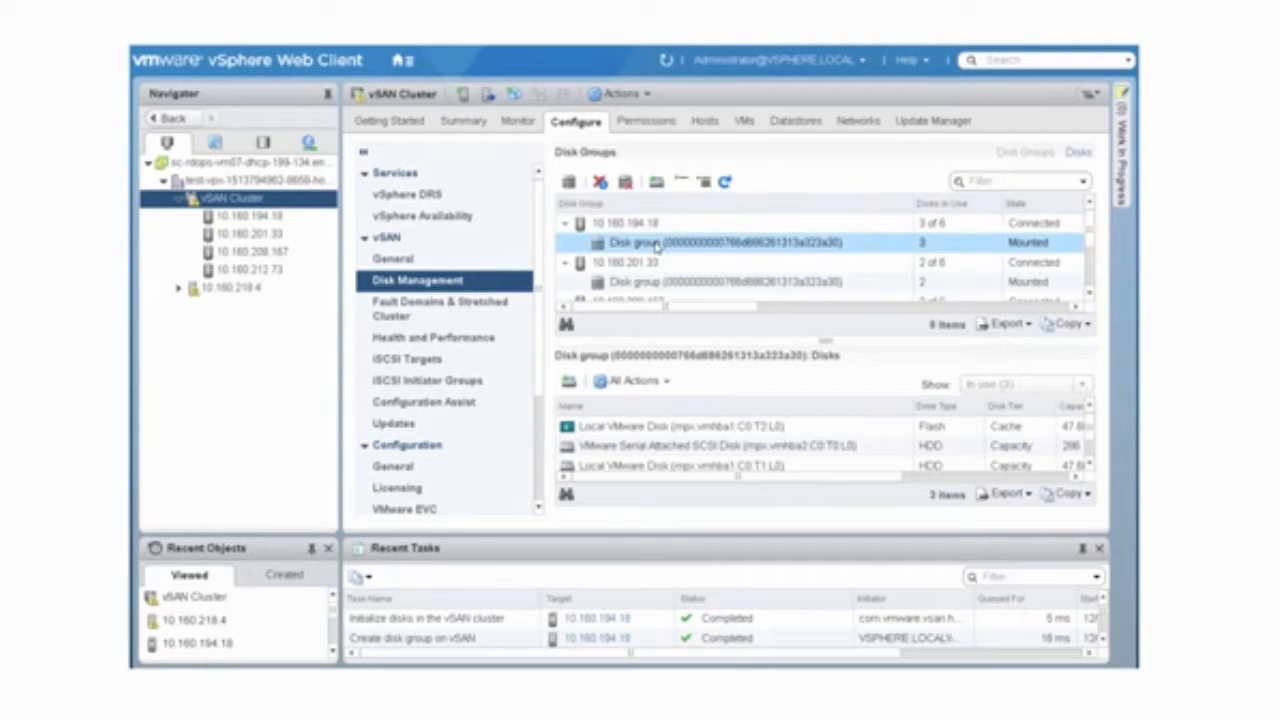
pyautogui.click(618, 466)
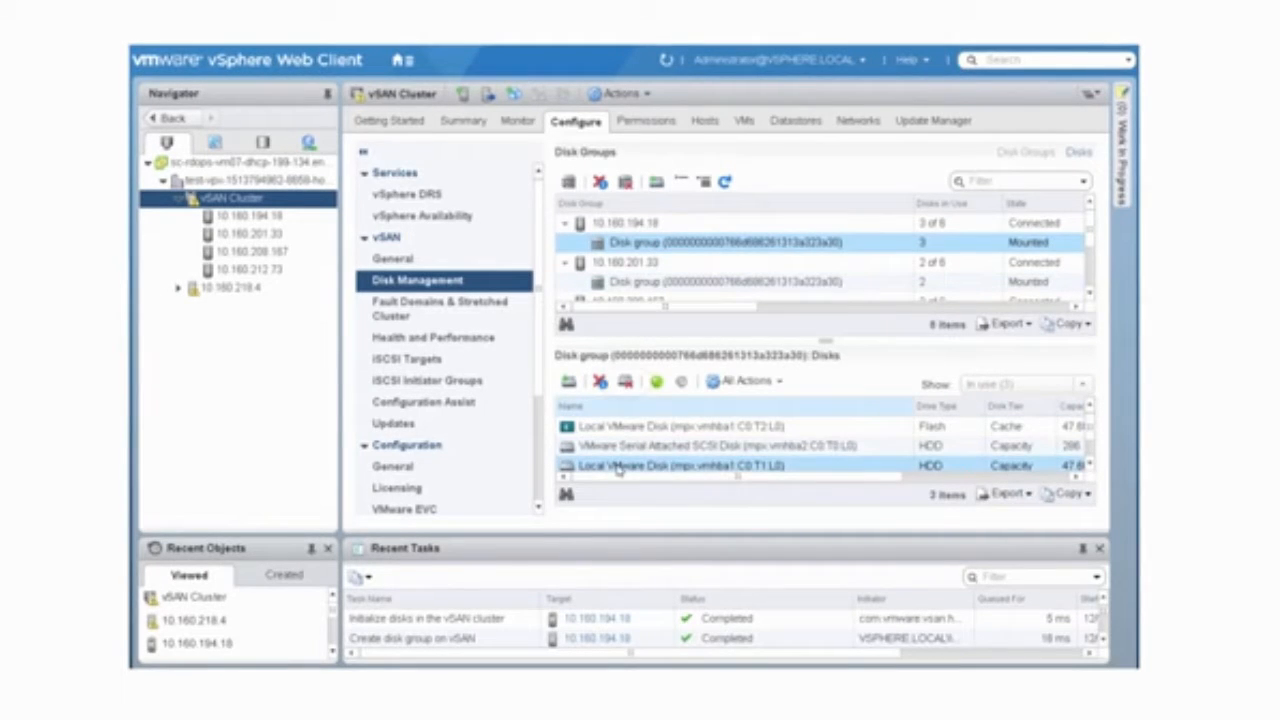
pyautogui.click(625, 386)
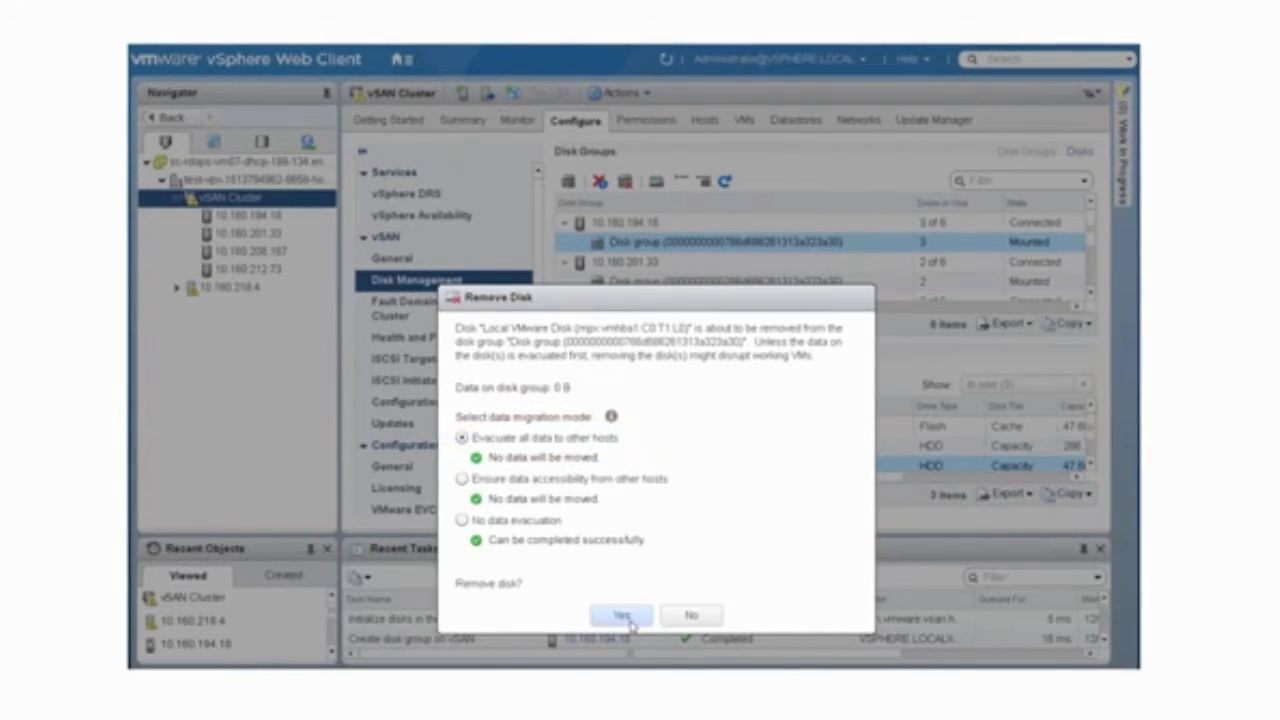
pyautogui.click(622, 615)
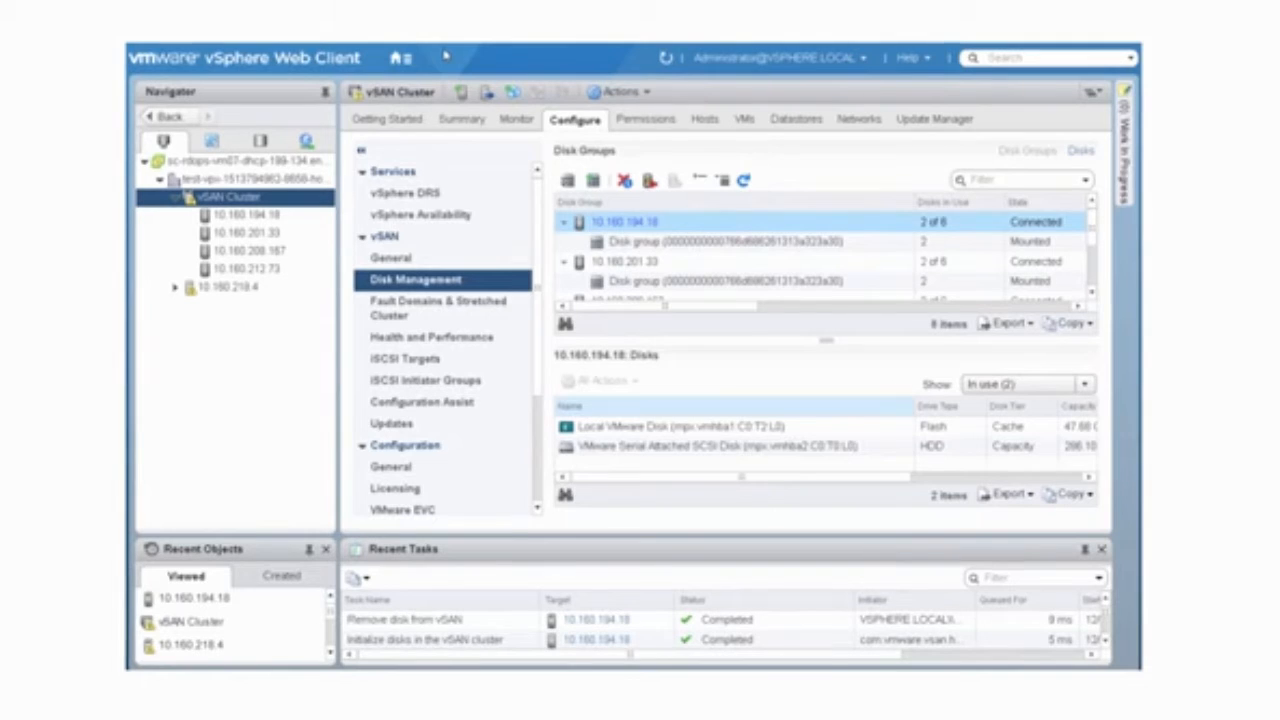
# Step: Remove the flash cache disk mpx.vmhba1:C0:T2:L0 from the disk group on host 10.160.194.18, evacuating all data to other hosts
pyautogui.click(630, 242)
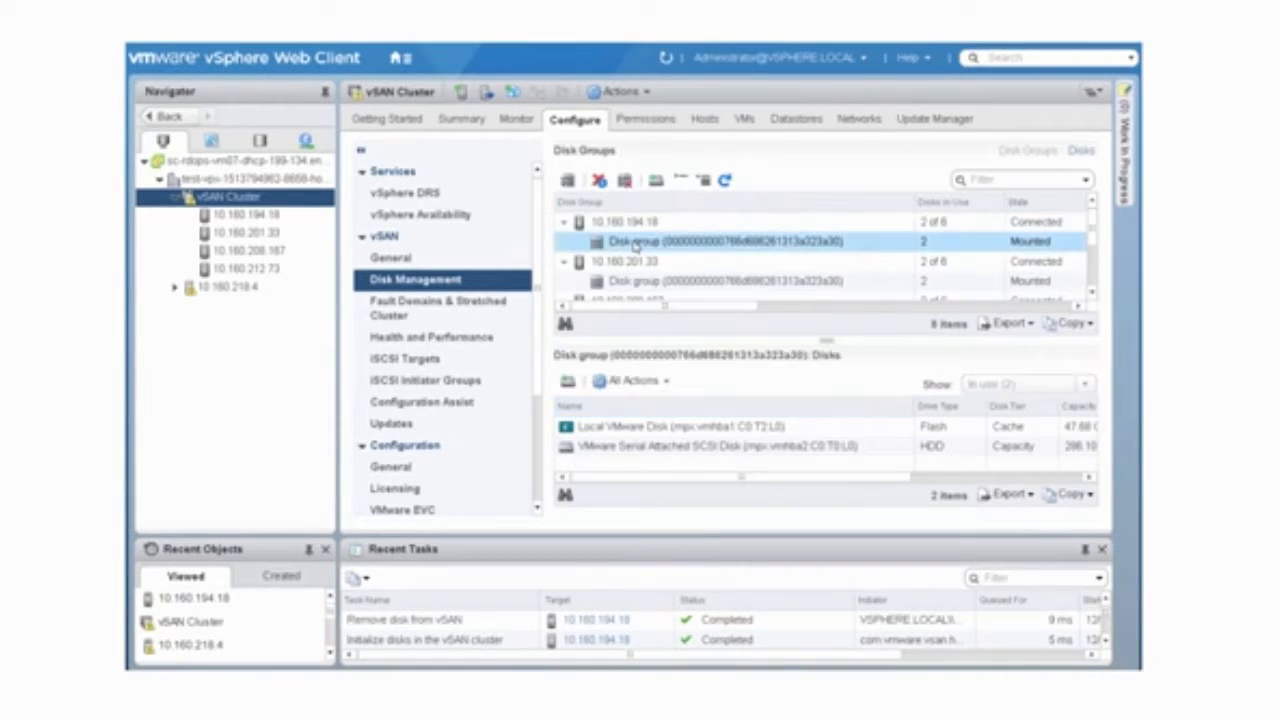
pyautogui.click(633, 427)
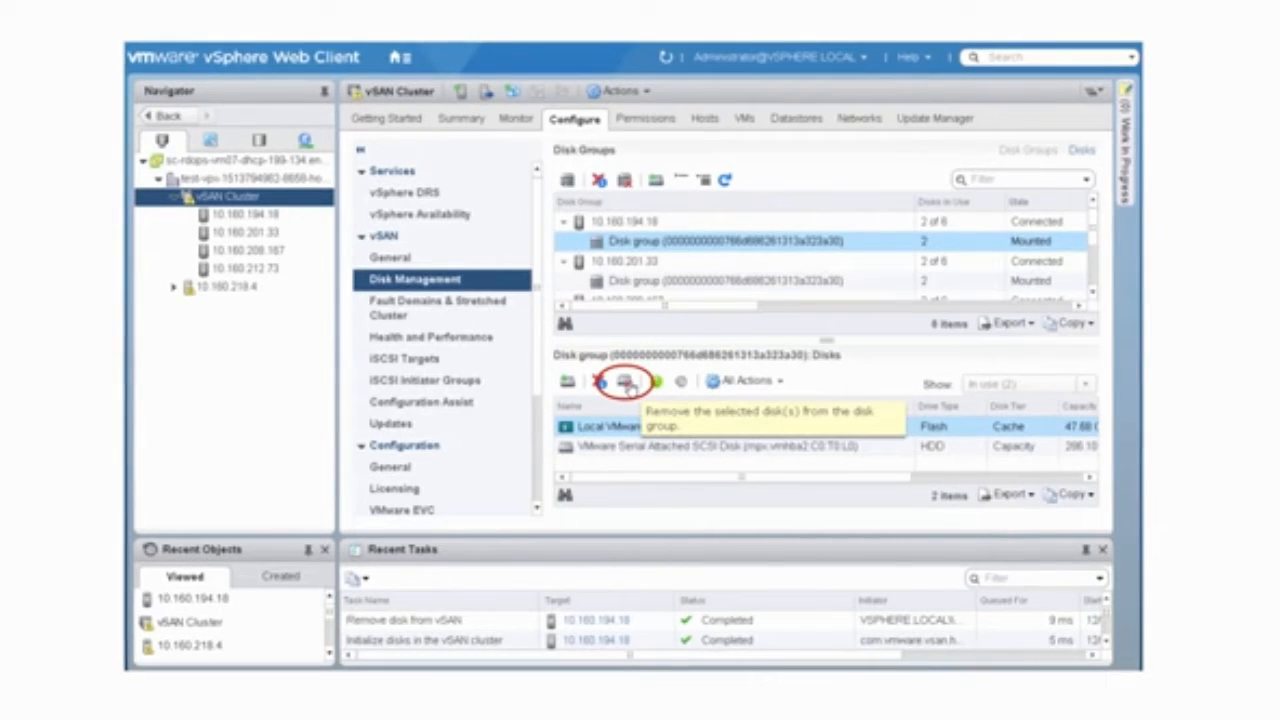
pyautogui.click(627, 385)
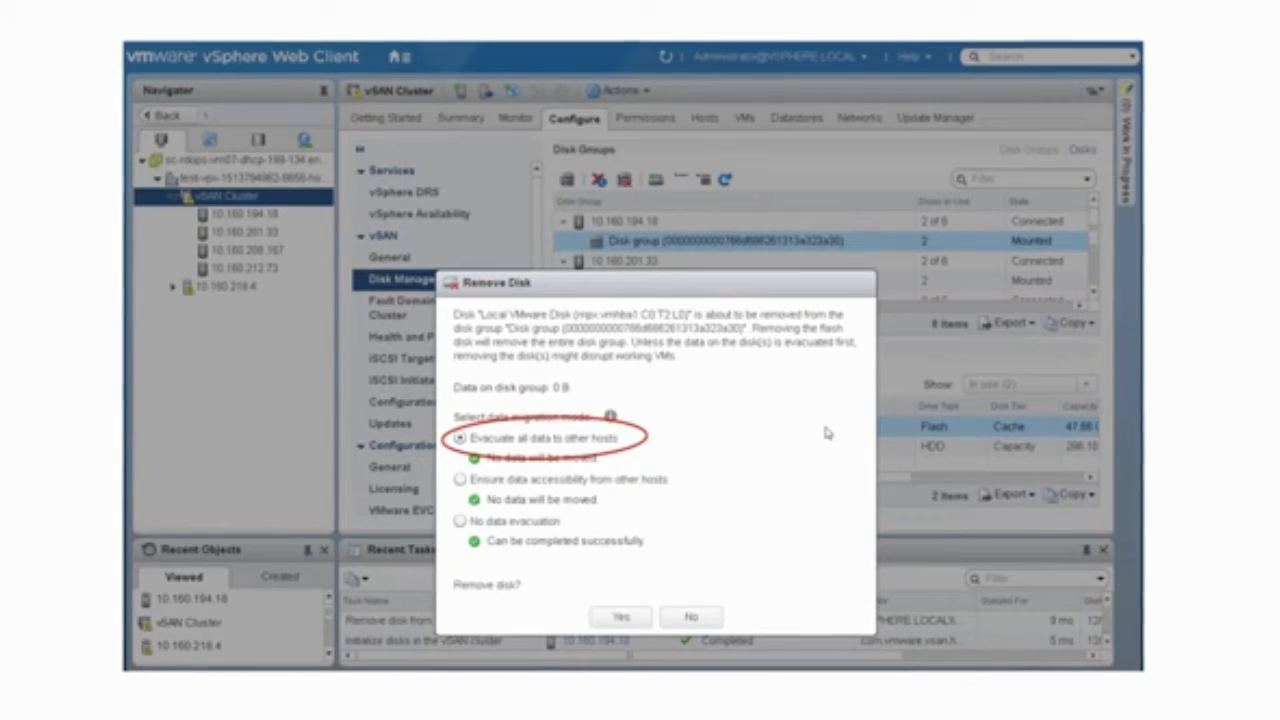
pyautogui.click(624, 617)
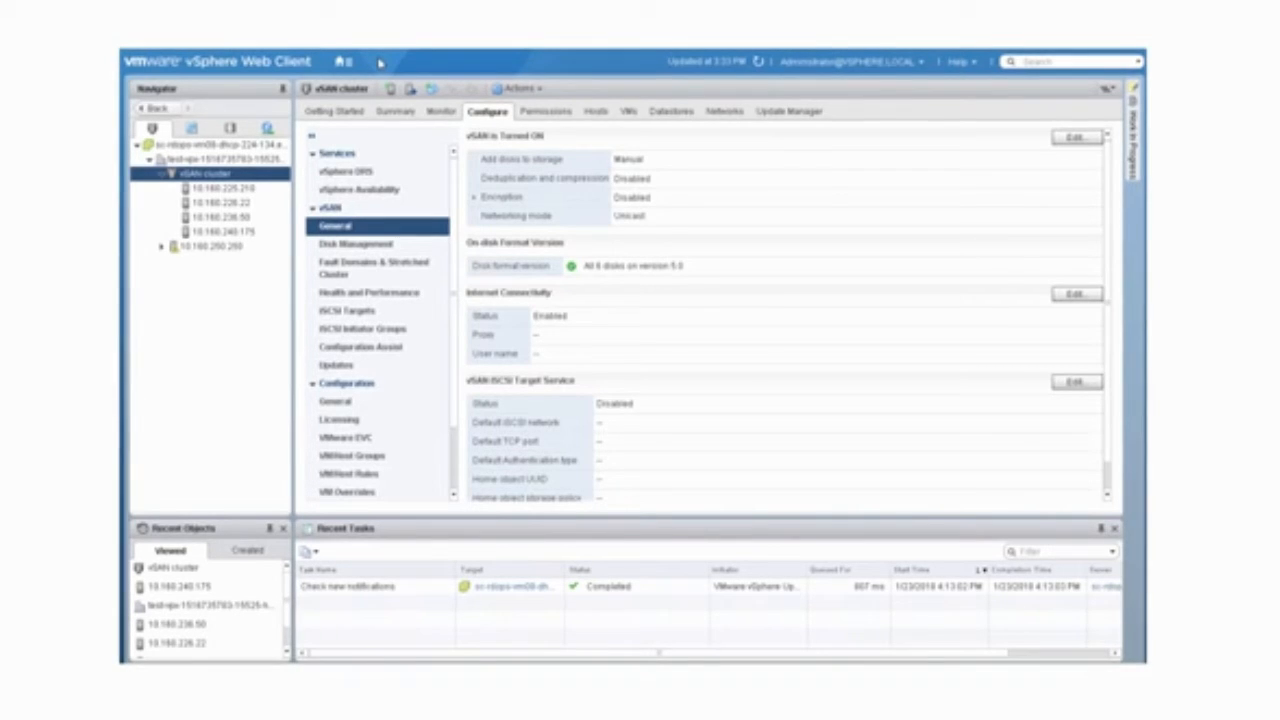
# Step: In vSAN disk management, remove the entire disk group on host 10.160.225.210, evacuating all data to other hosts
pyautogui.click(398, 244)
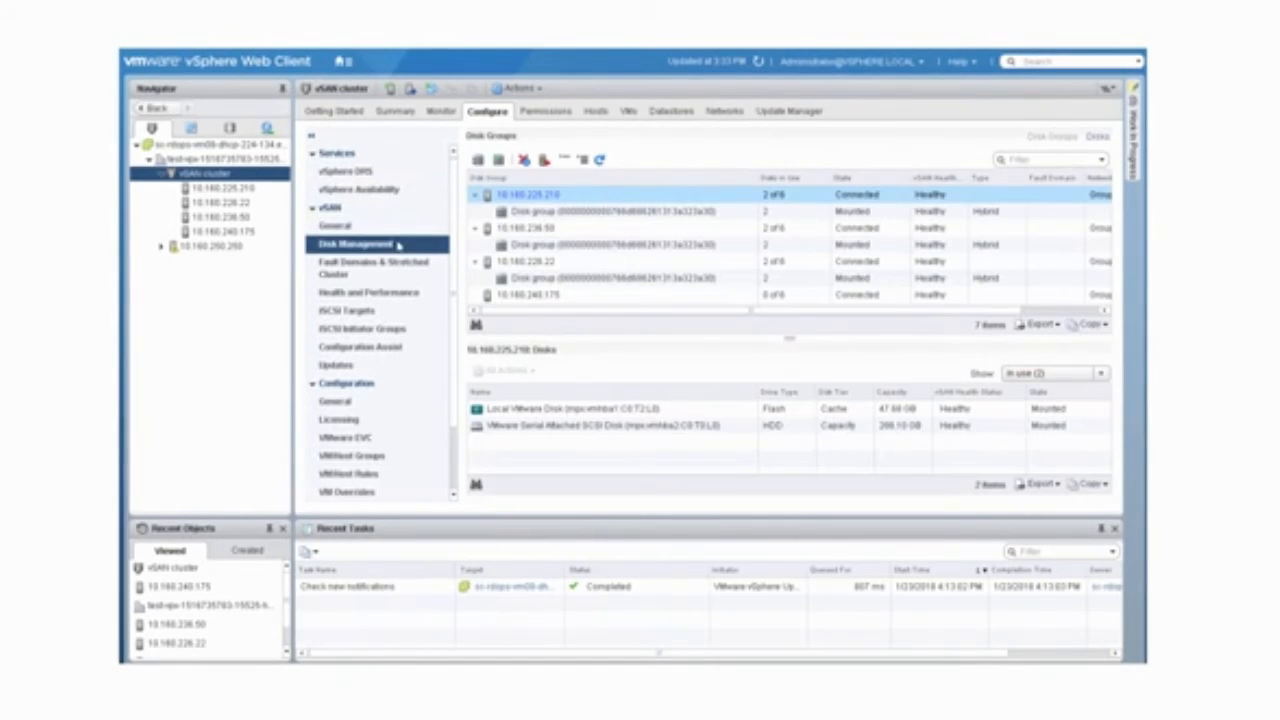
pyautogui.click(562, 213)
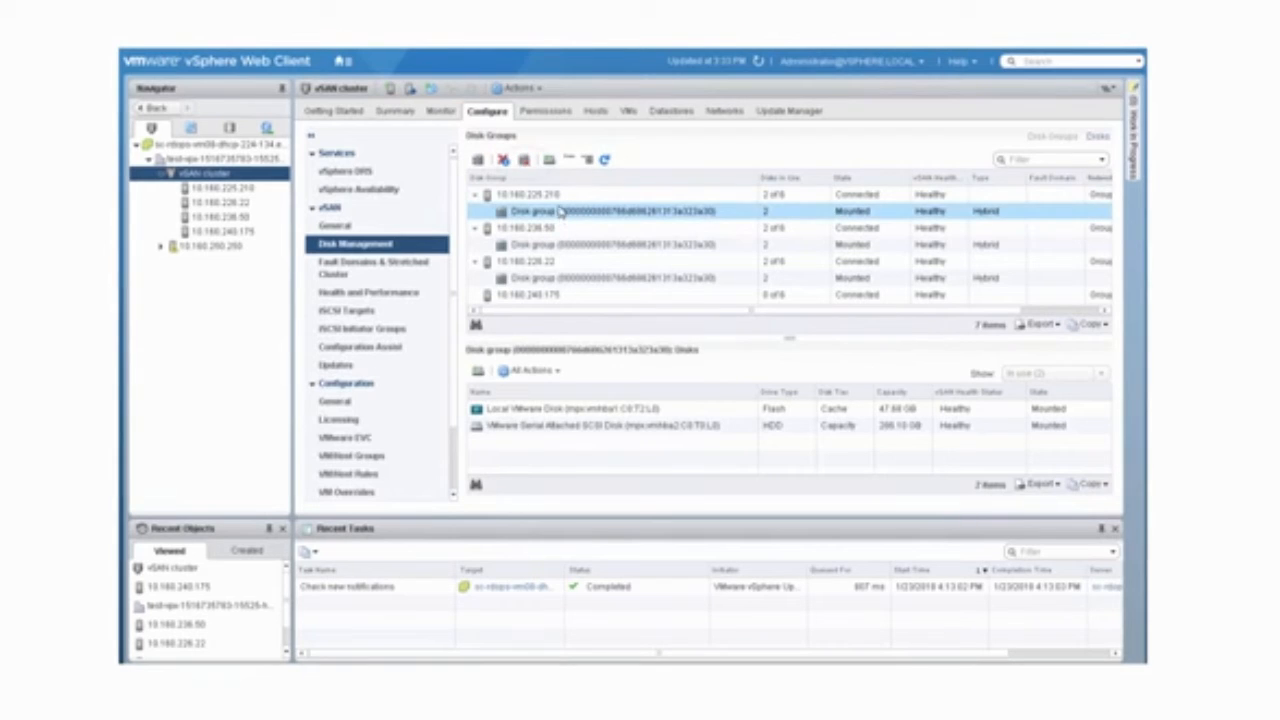
pyautogui.click(524, 162)
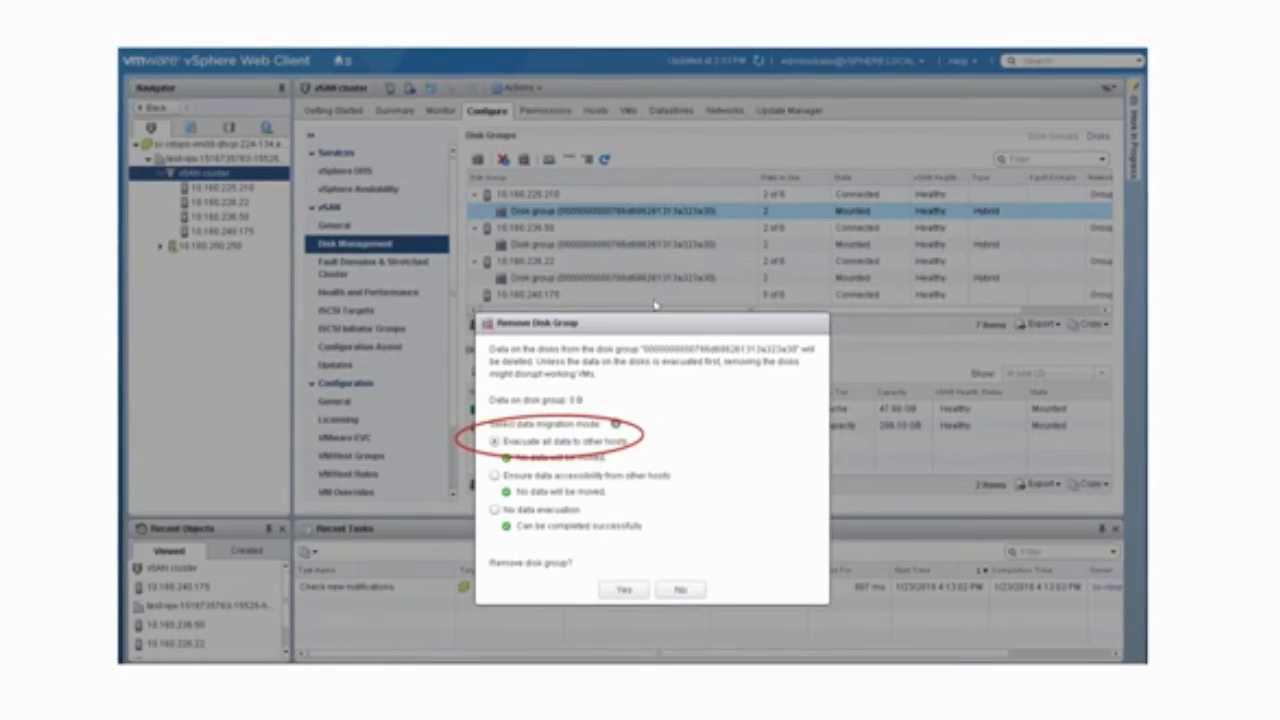
pyautogui.click(624, 591)
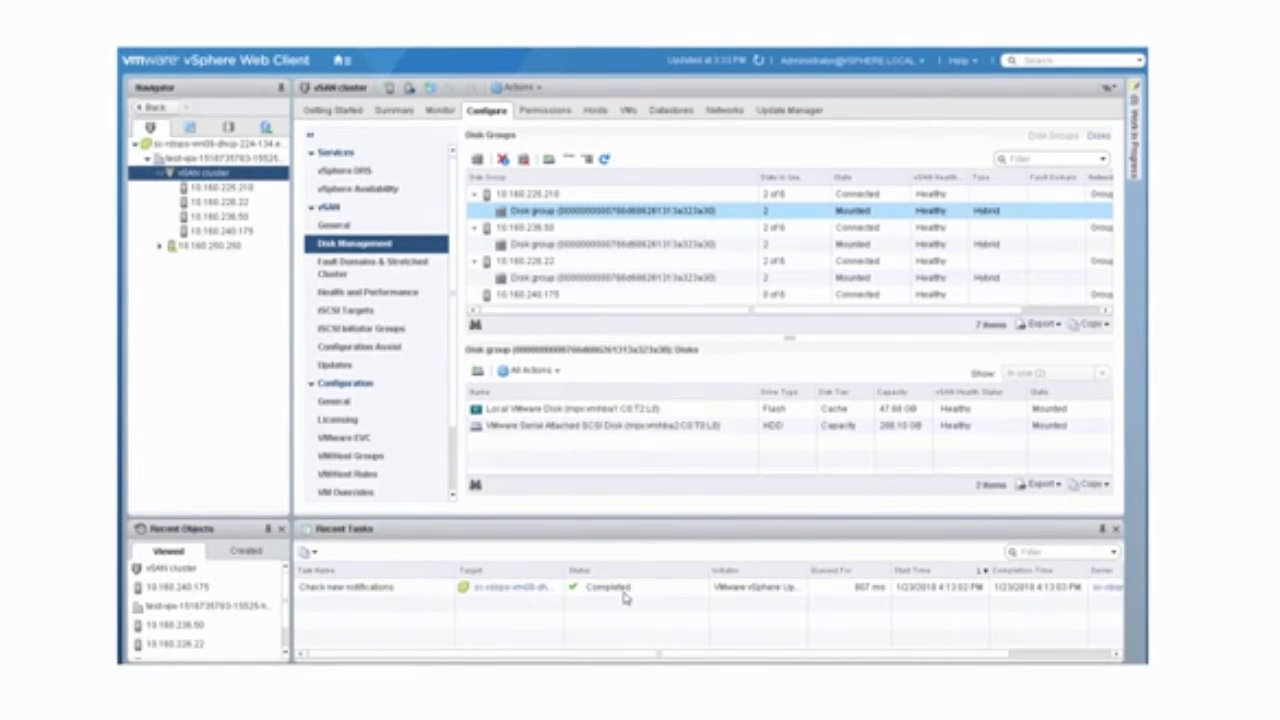